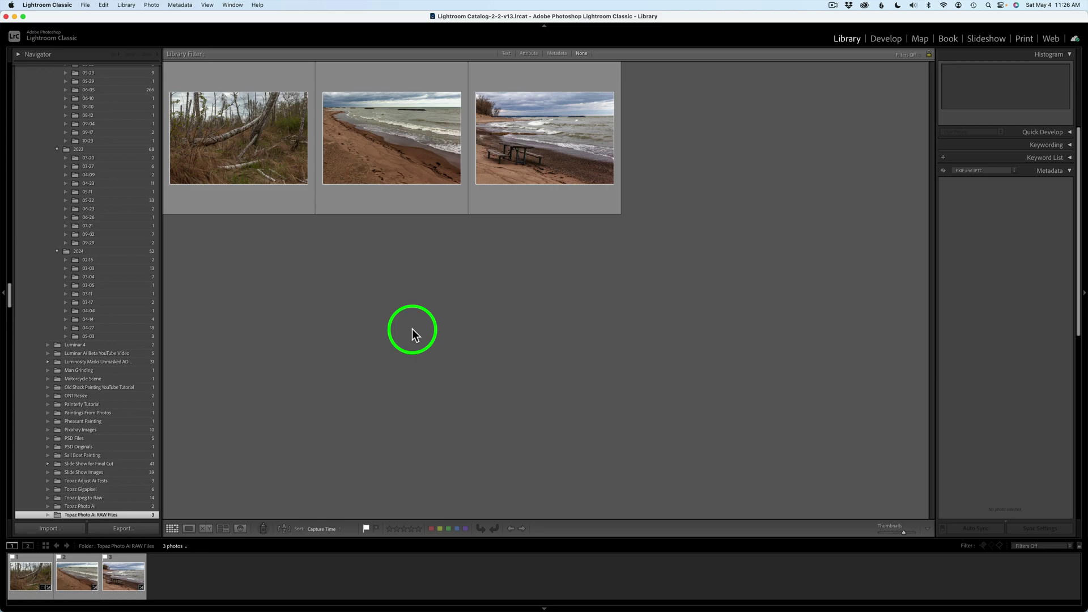
left_click(545, 147)
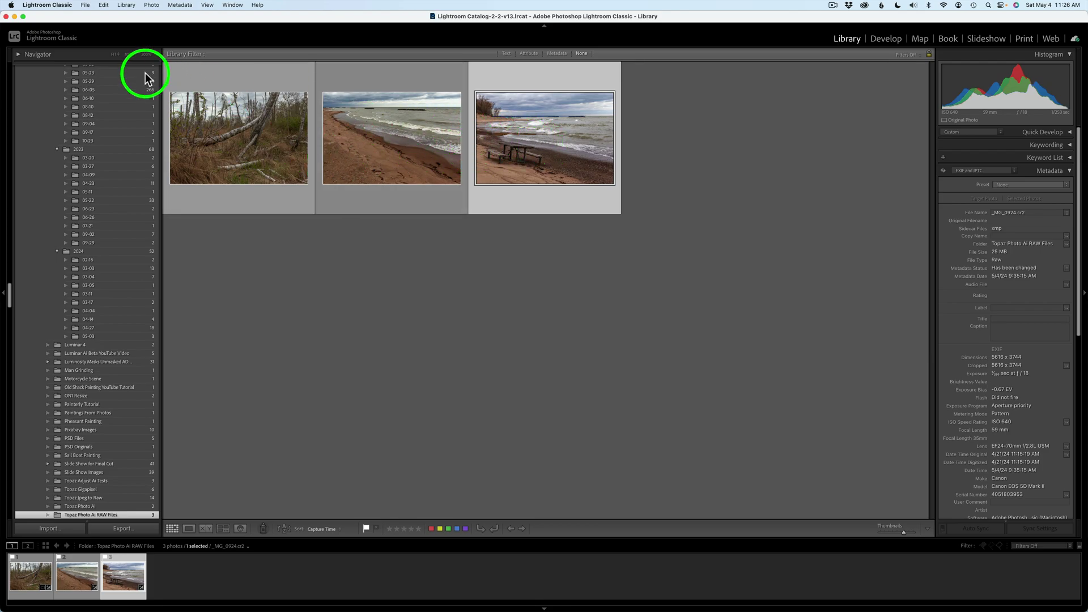
left_click(86, 5)
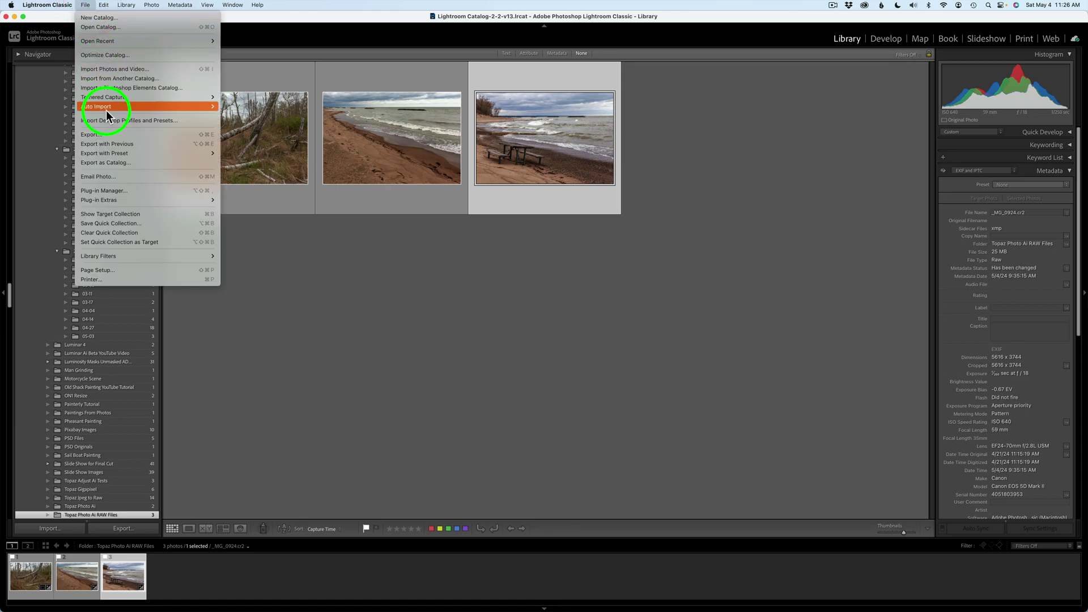
mouse_move(119, 199)
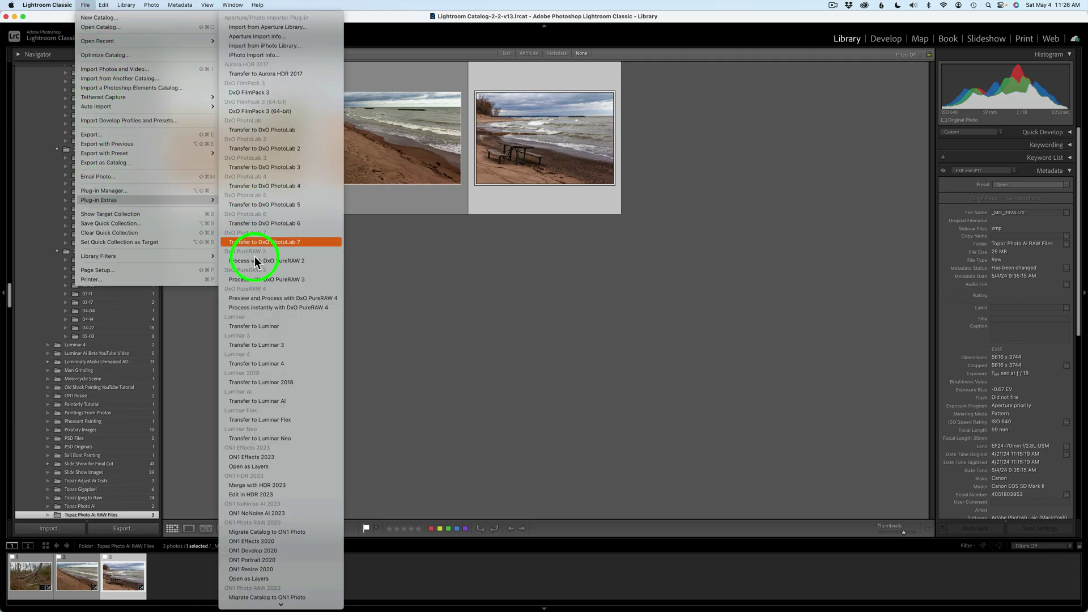
scroll(266, 583, "down", 3)
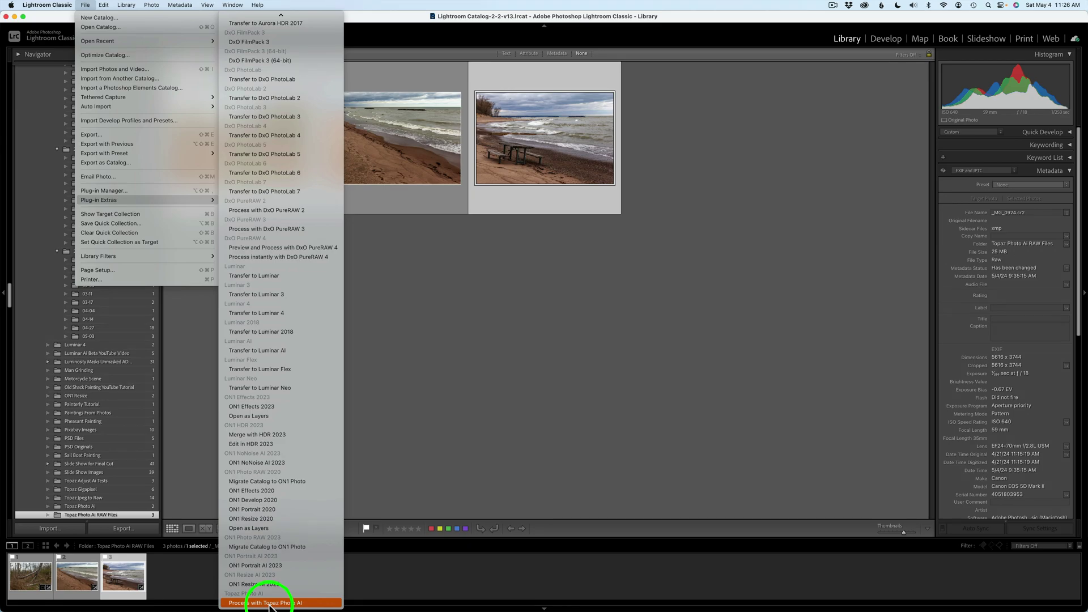
left_click(437, 374)
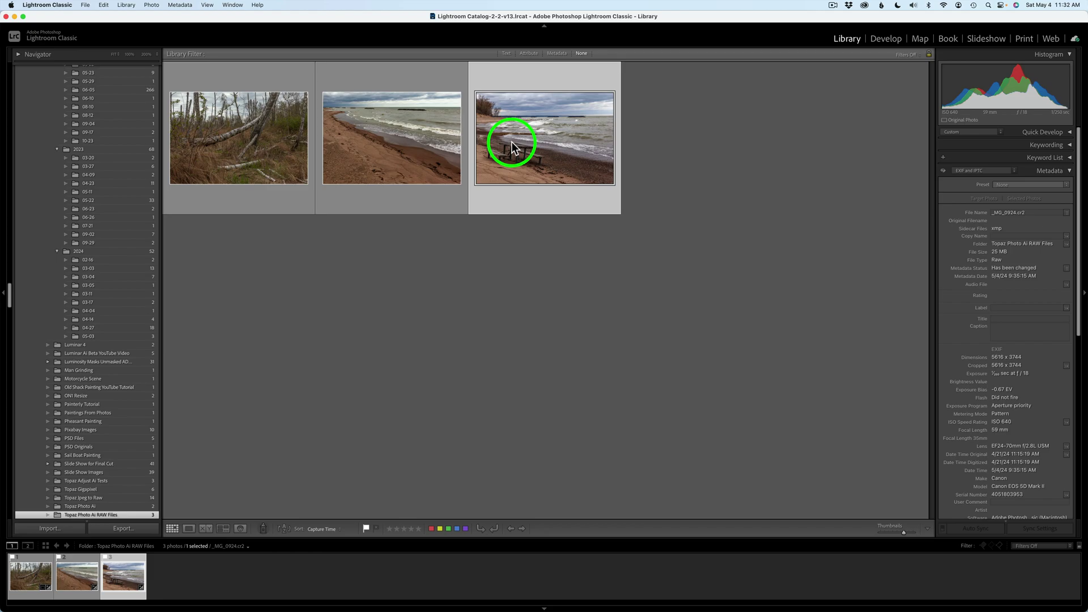
right_click(541, 139)
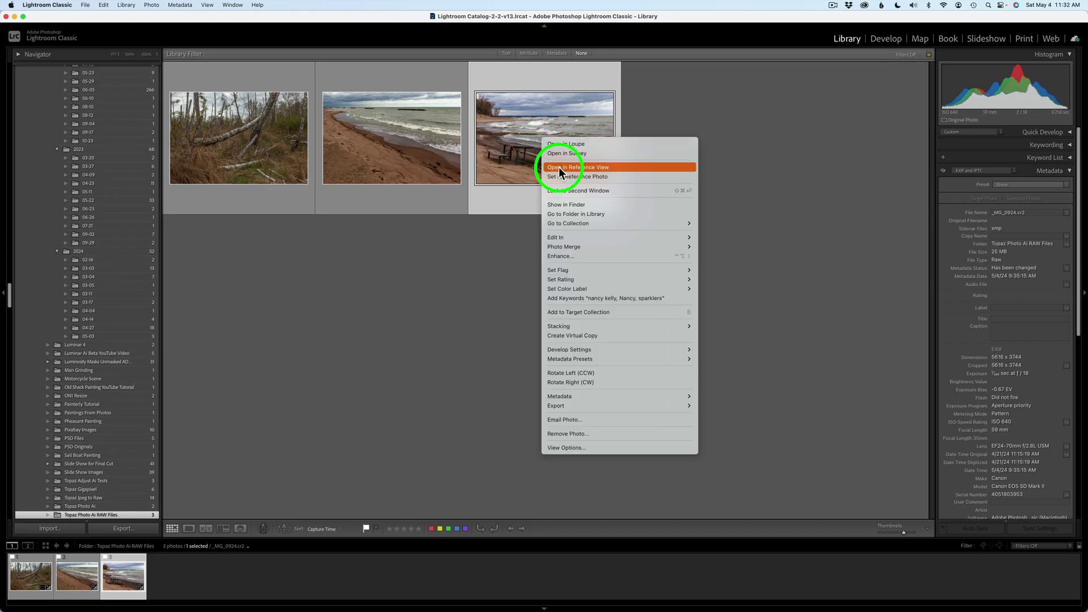
left_click(568, 205)
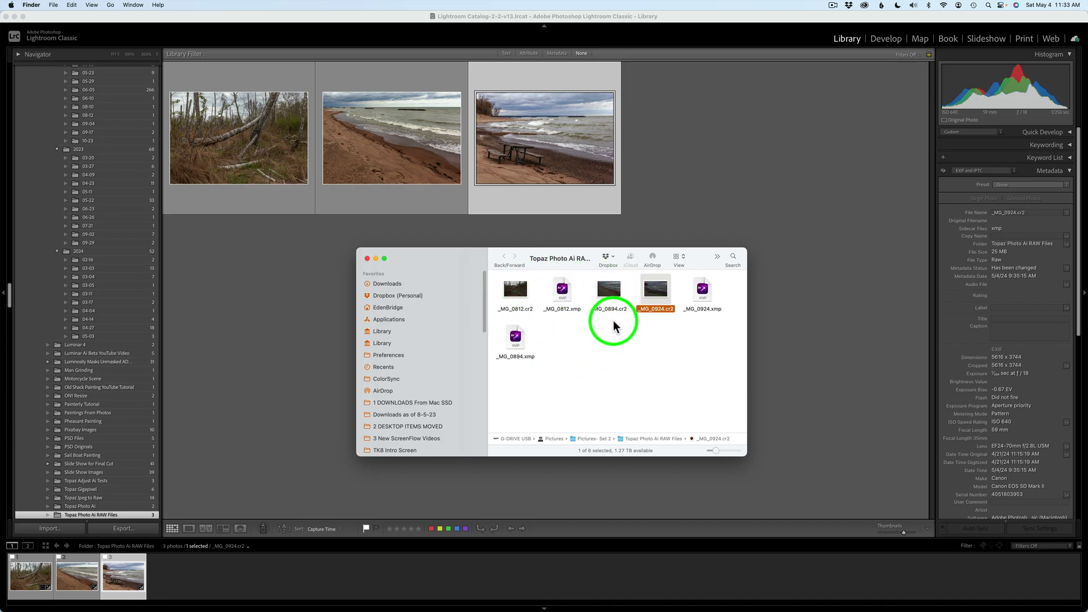
right_click(656, 293)
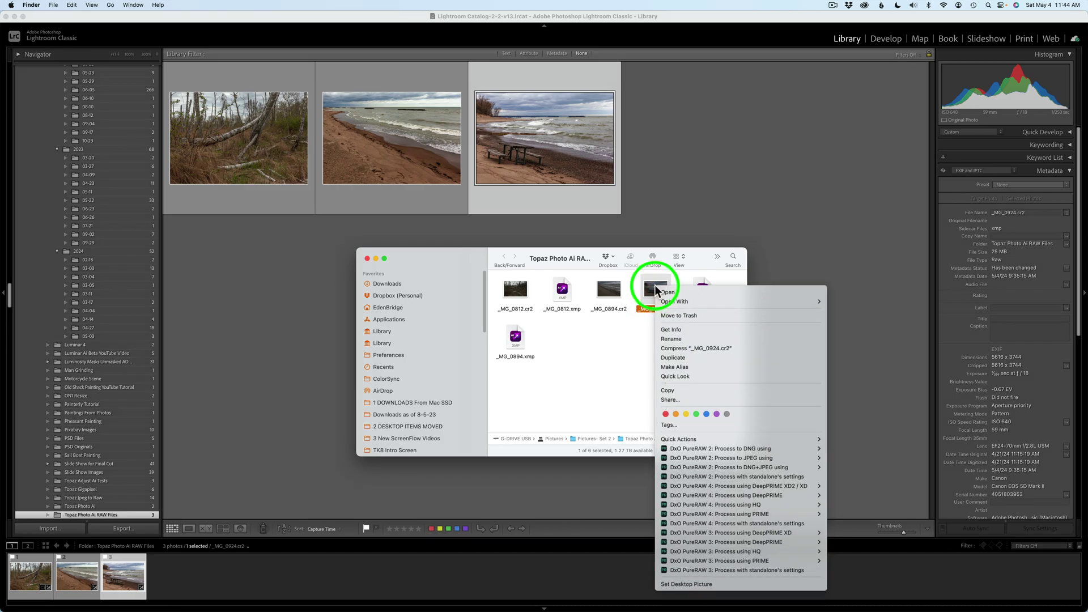
mouse_move(709, 302)
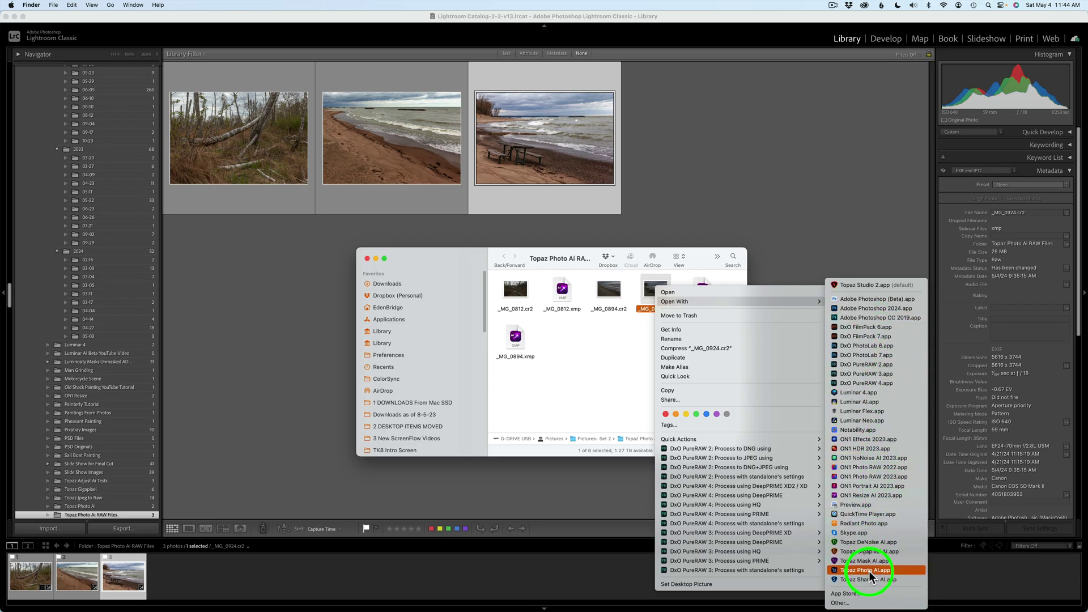
left_click(597, 483)
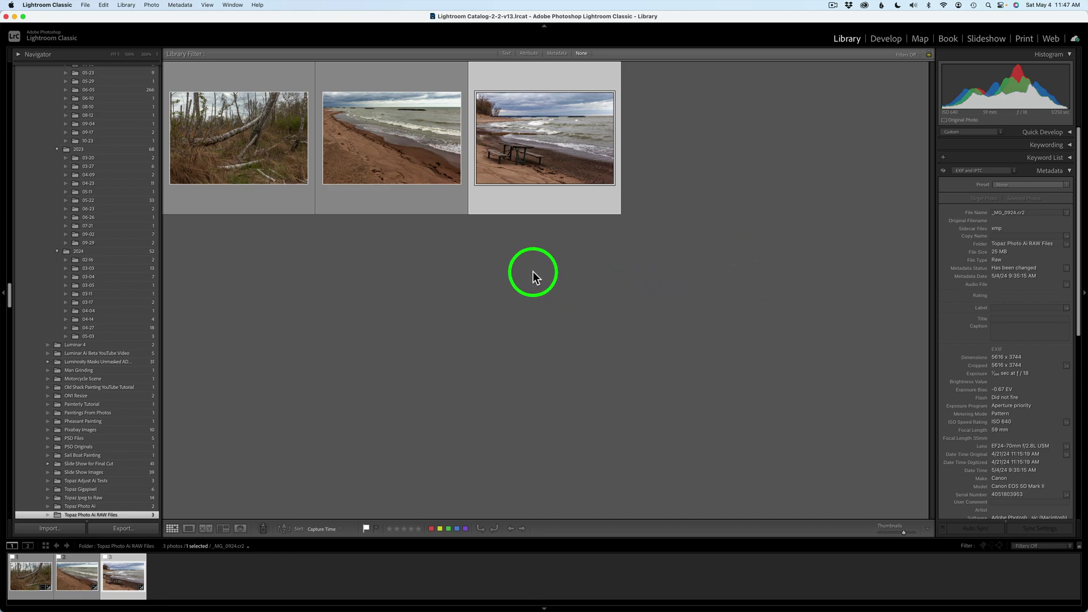
key("super+a")
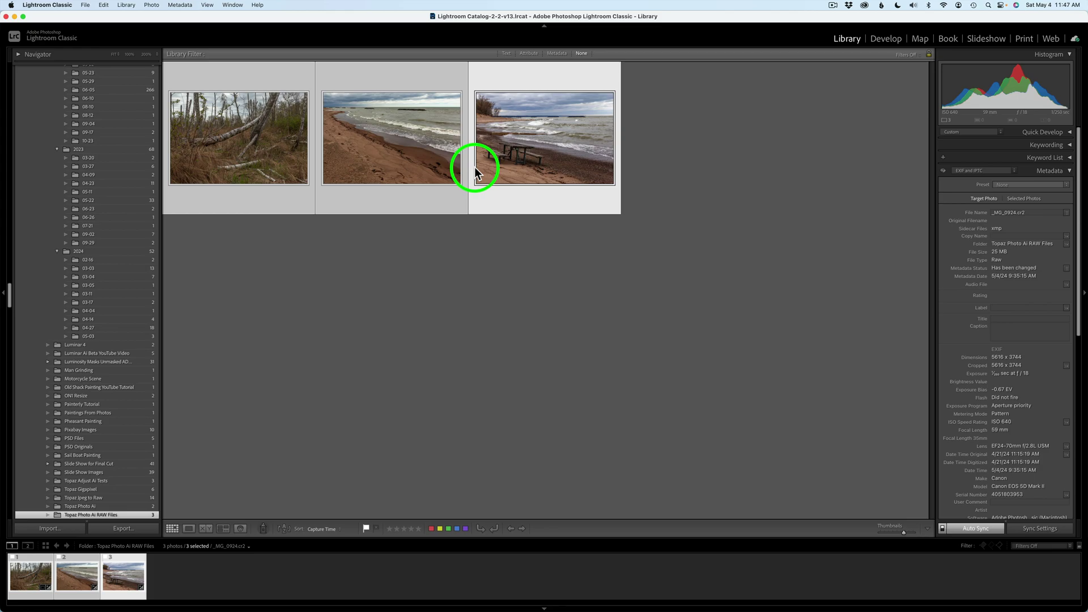
right_click(390, 134)
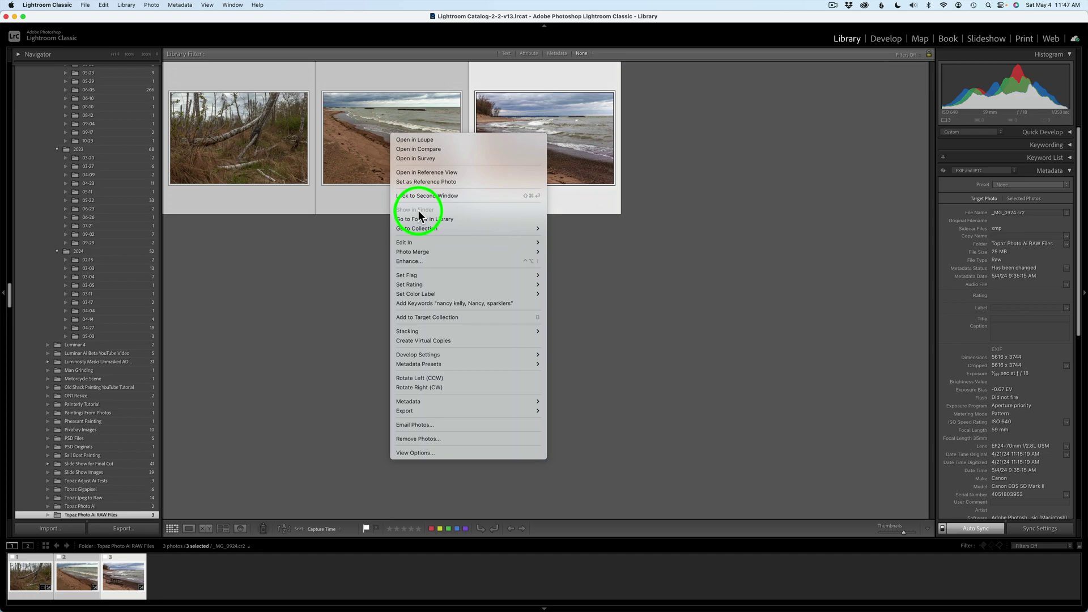
left_click(593, 260)
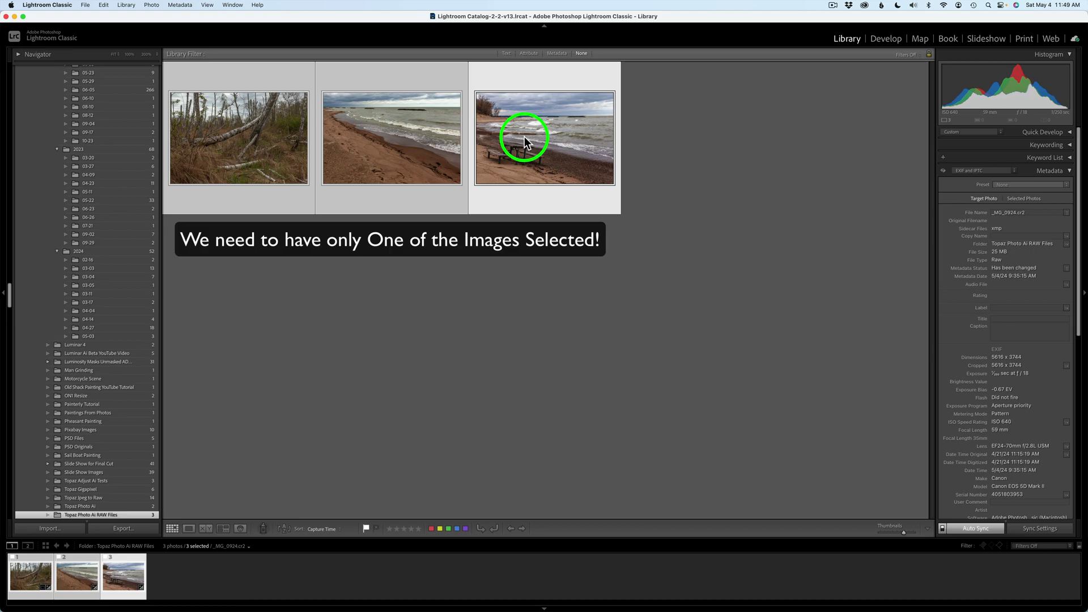
left_click(541, 137)
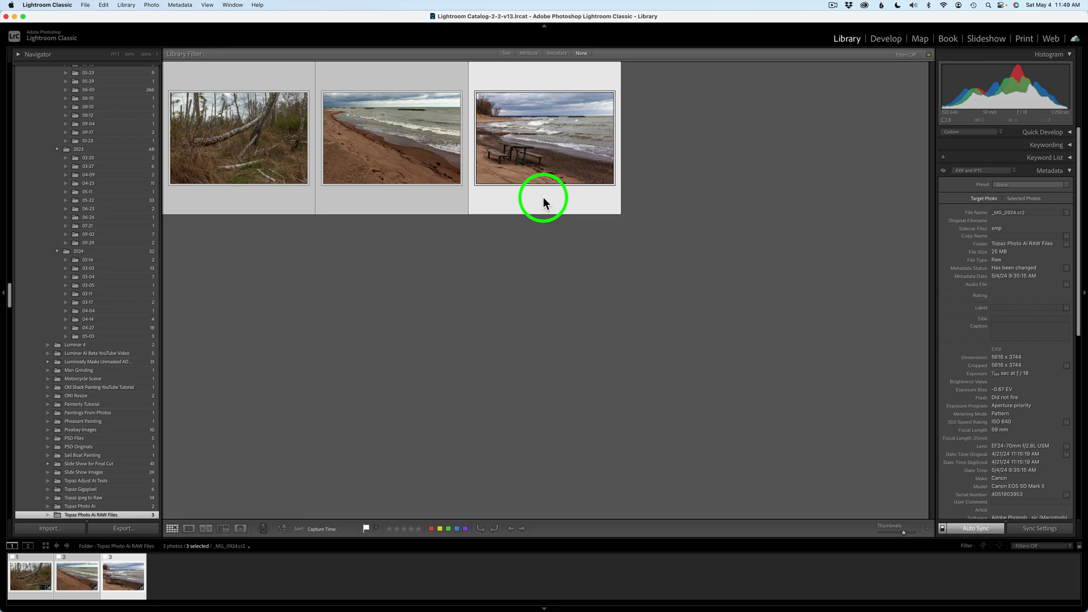
left_click(544, 77)
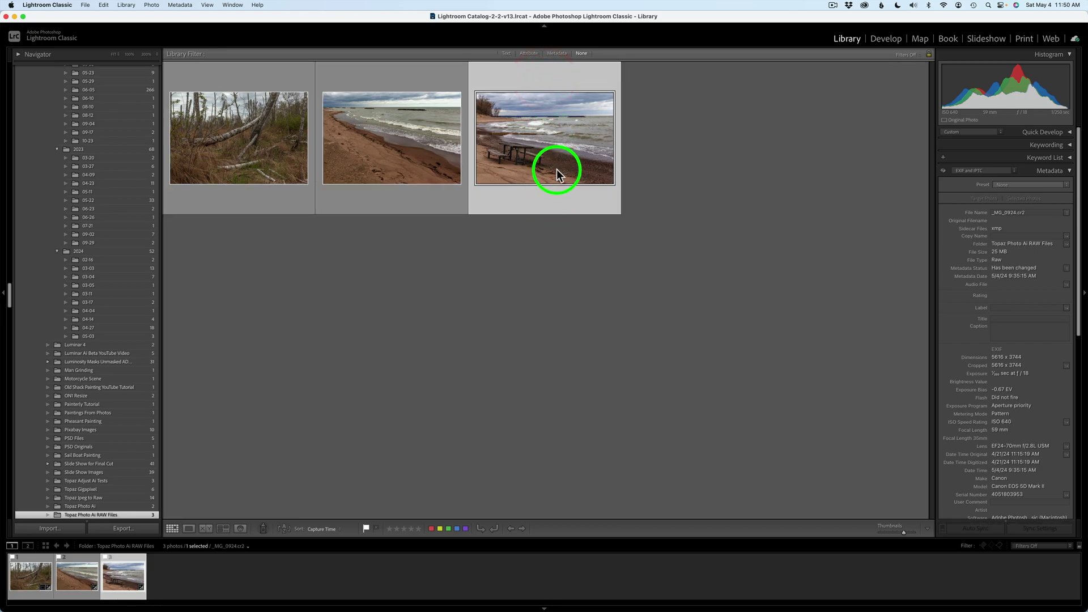
- Reveal the picnic-table CR2 in Finder and open it with _MG_0894.cr2 and _MG_0812.cr2 in Topaz Photo AI
right_click(568, 135)
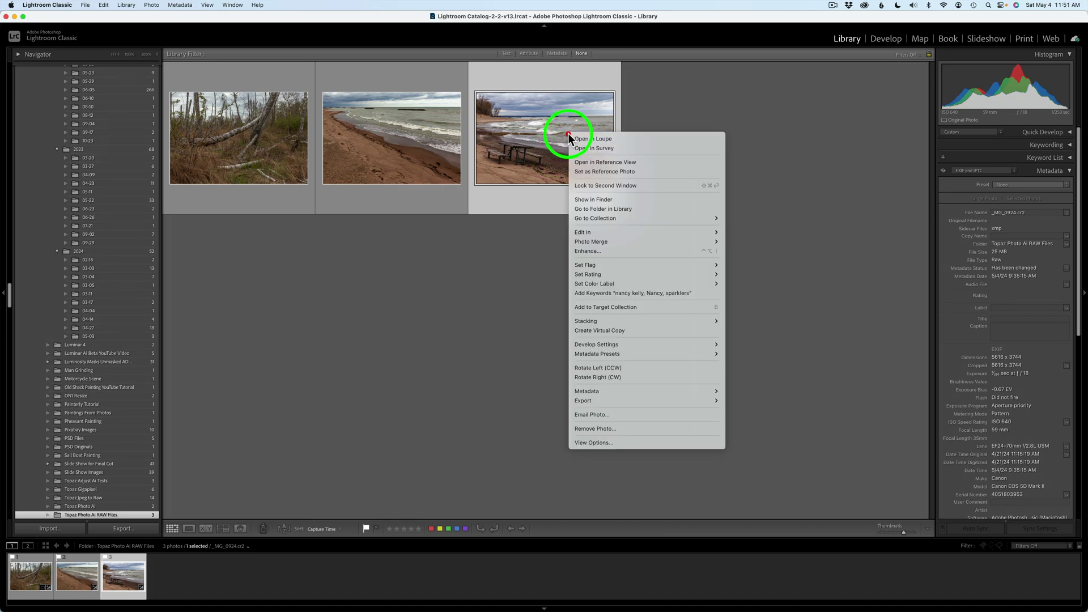
left_click(597, 199)
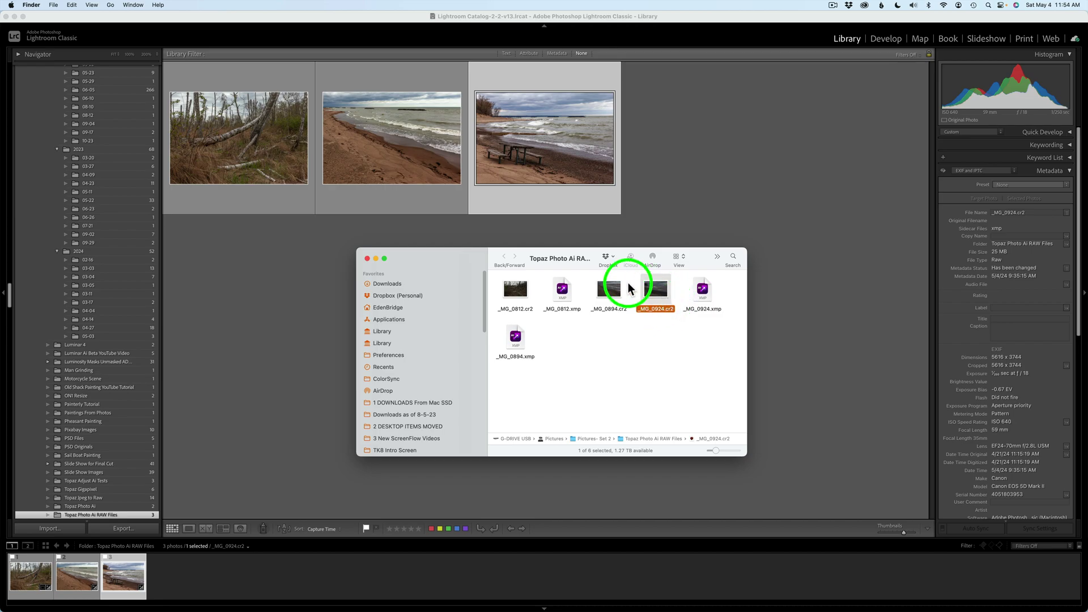
left_click(613, 293, "super")
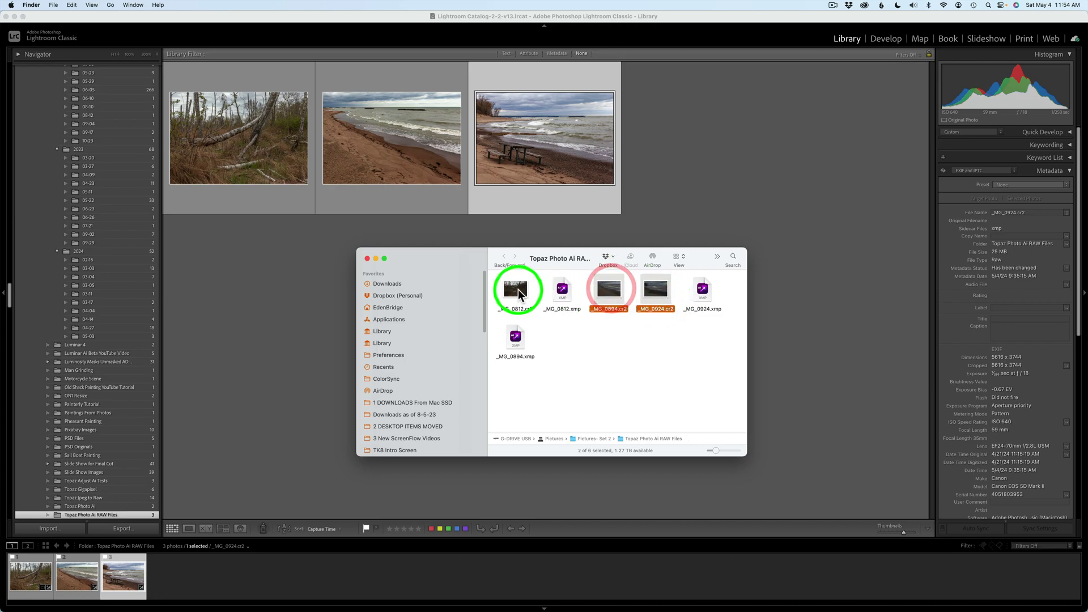
left_click(518, 291, "super")
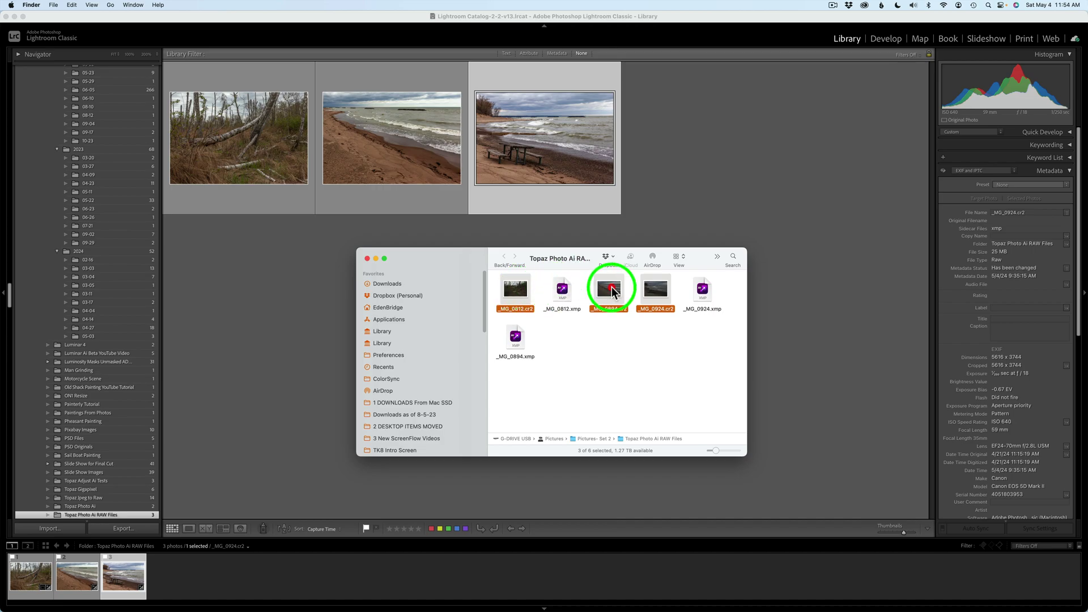
right_click(612, 292)
mouse_move(636, 311)
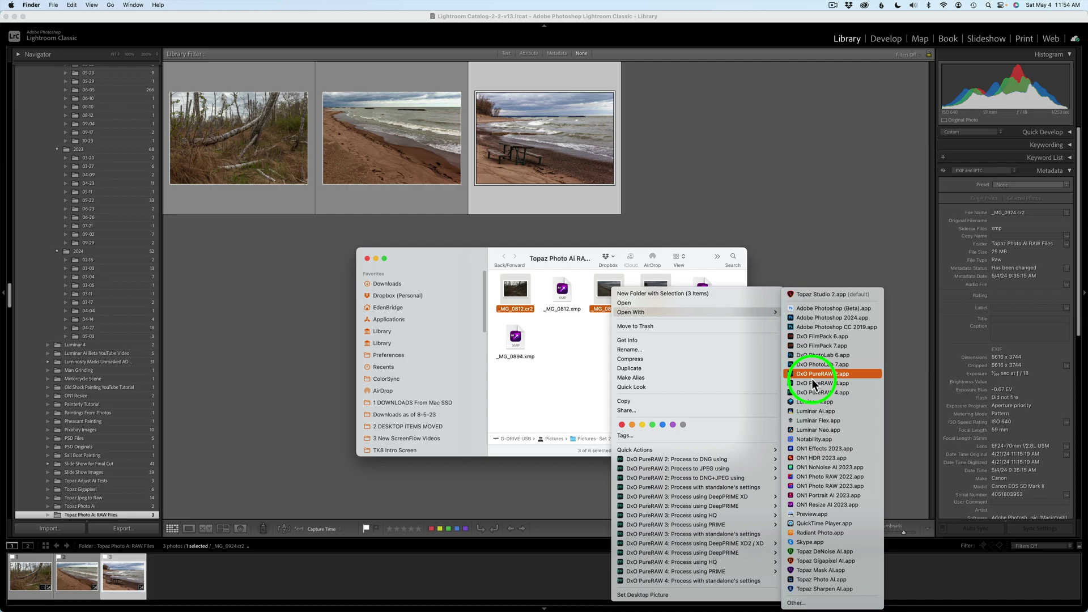
left_click(812, 579)
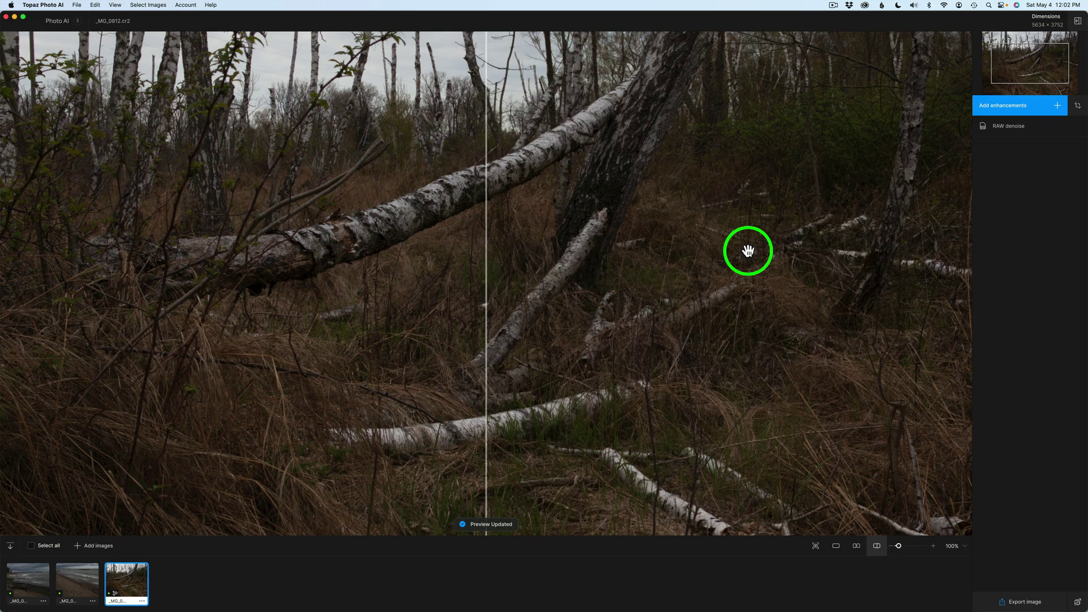
- Check the RAW denoise settings (RAW Normal model, strength 13), then view the Add enhancements list
left_click(1018, 129)
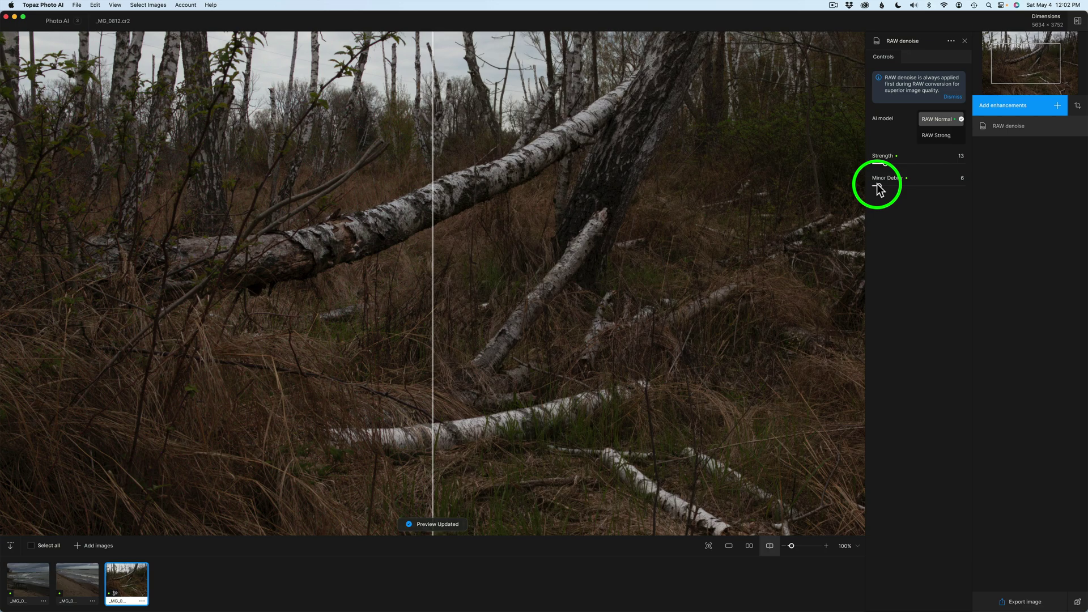
left_click(1057, 106)
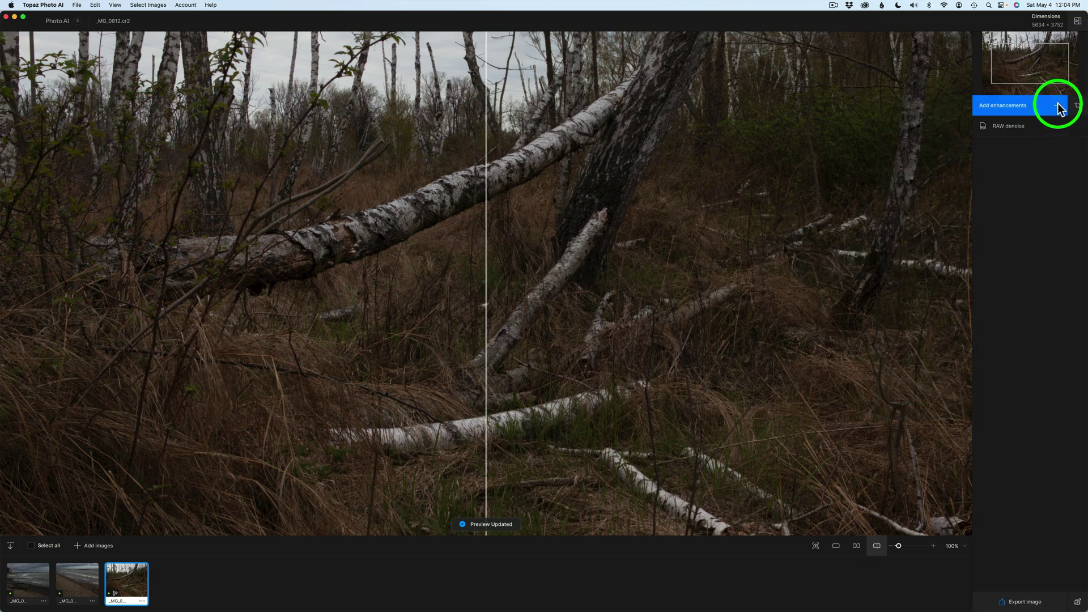
- Look over the Add enhancements list, including Denoise, and close it without adding anything
left_click(1057, 106)
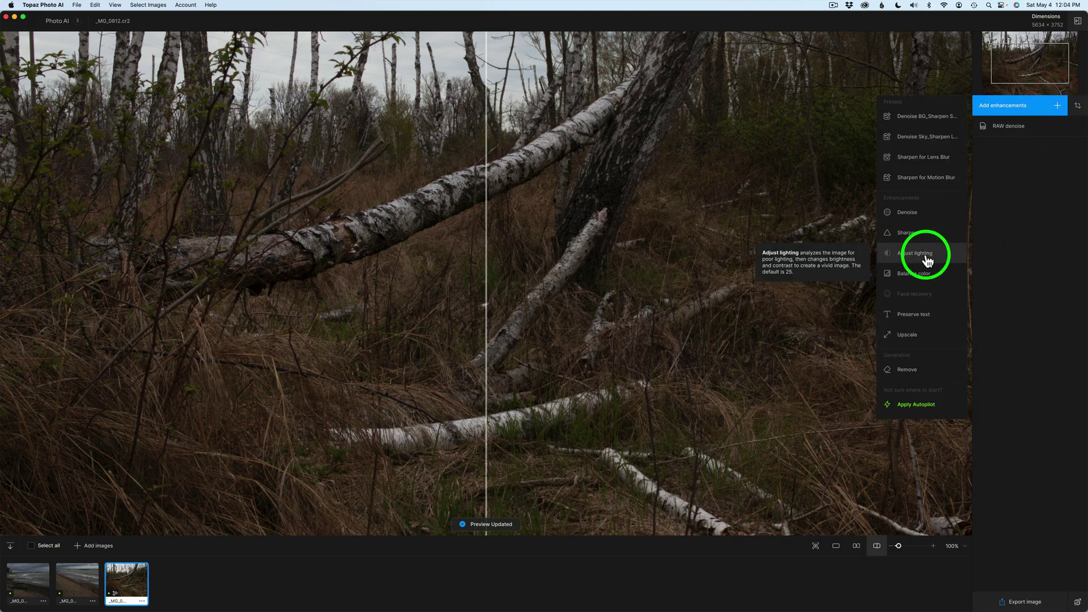
left_click(1016, 222)
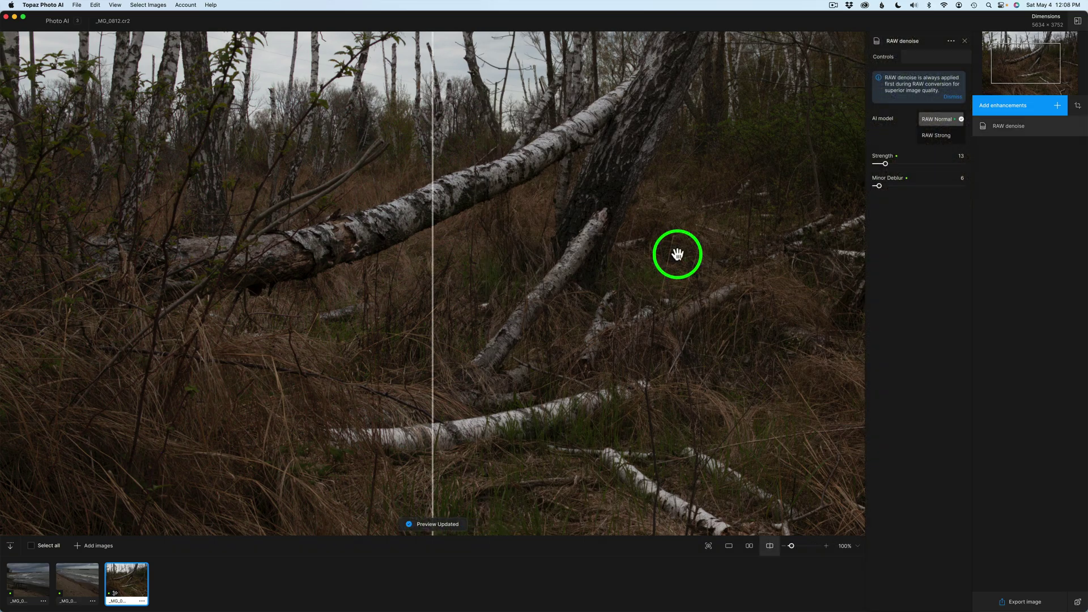
left_click(1057, 106)
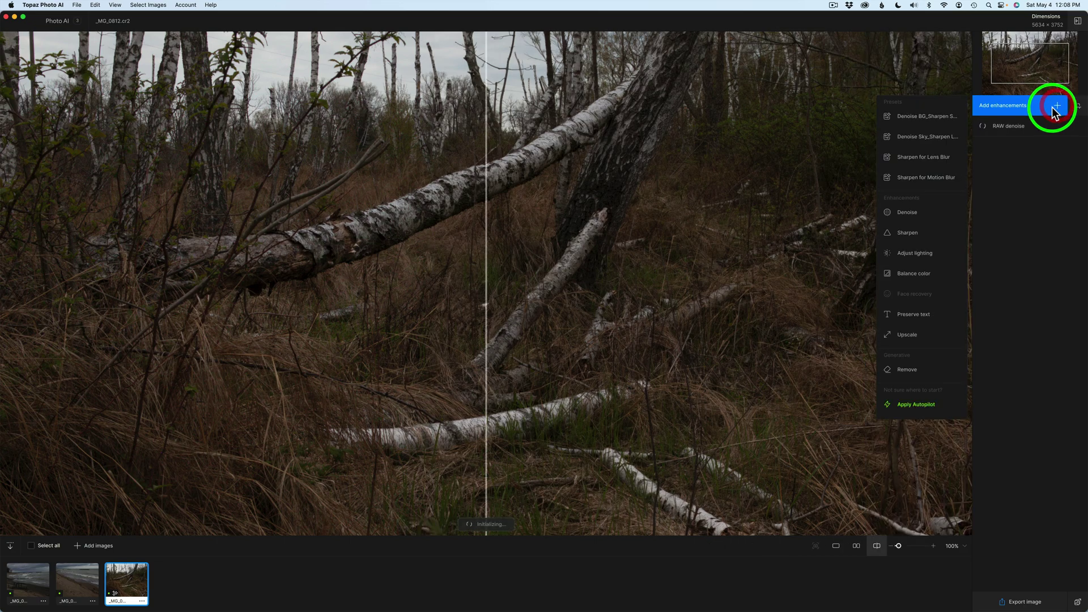
left_click(1019, 161)
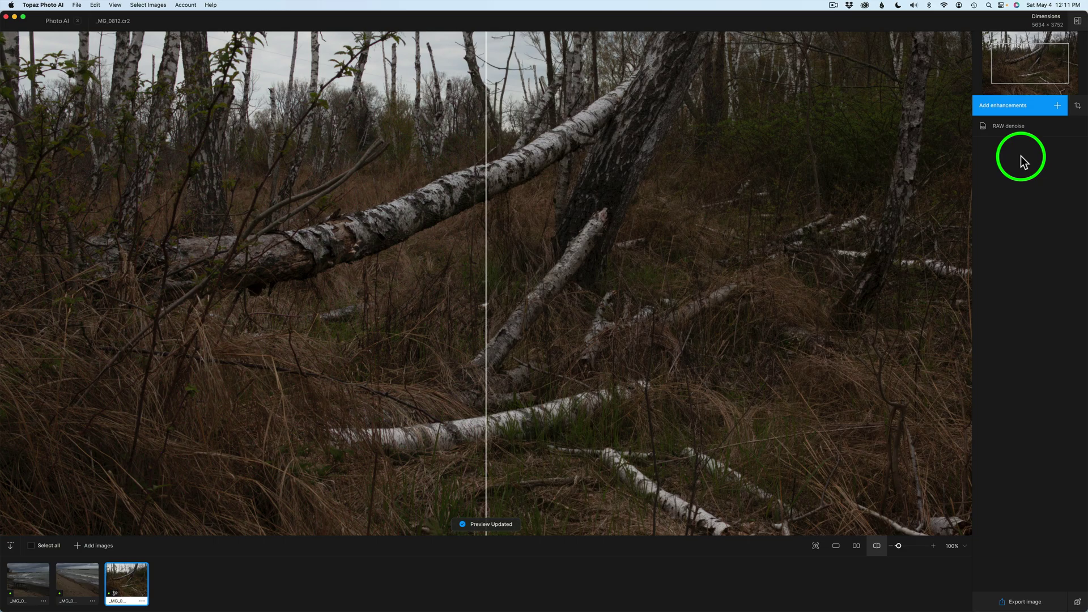
- Review the forest photo's RAW denoise strength and deblur values, then switch to _MG_0894.cr2
left_click(1013, 127)
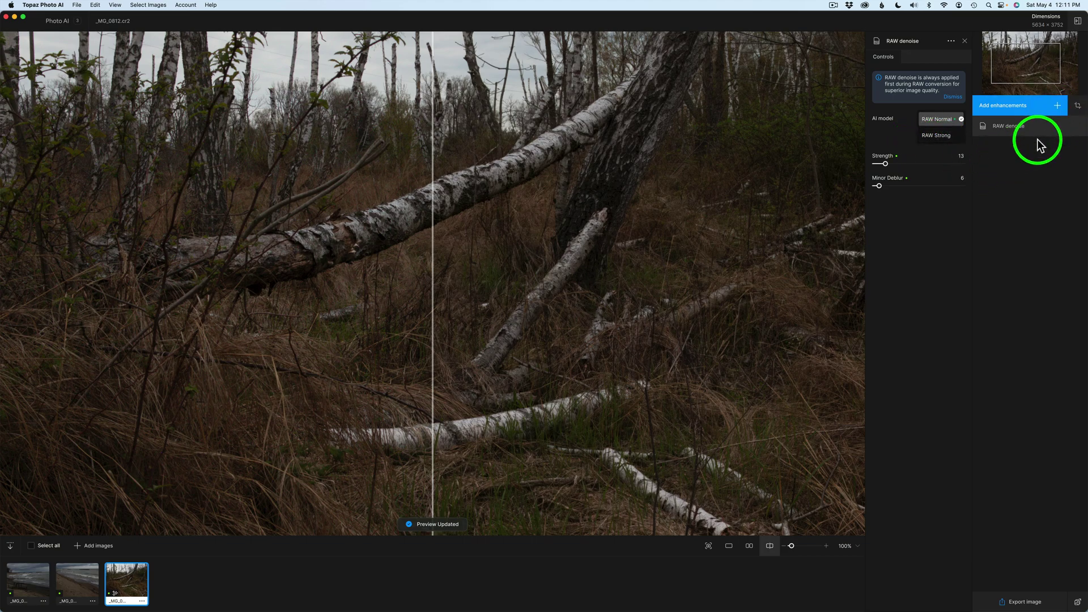
left_click(1011, 127)
left_click(1057, 106)
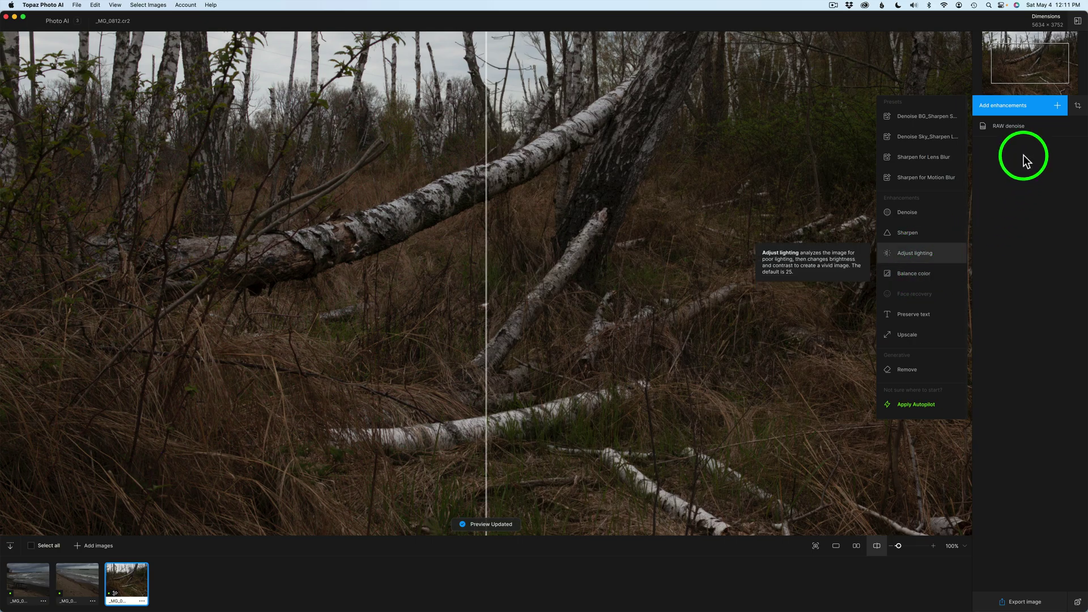
left_click(1030, 122)
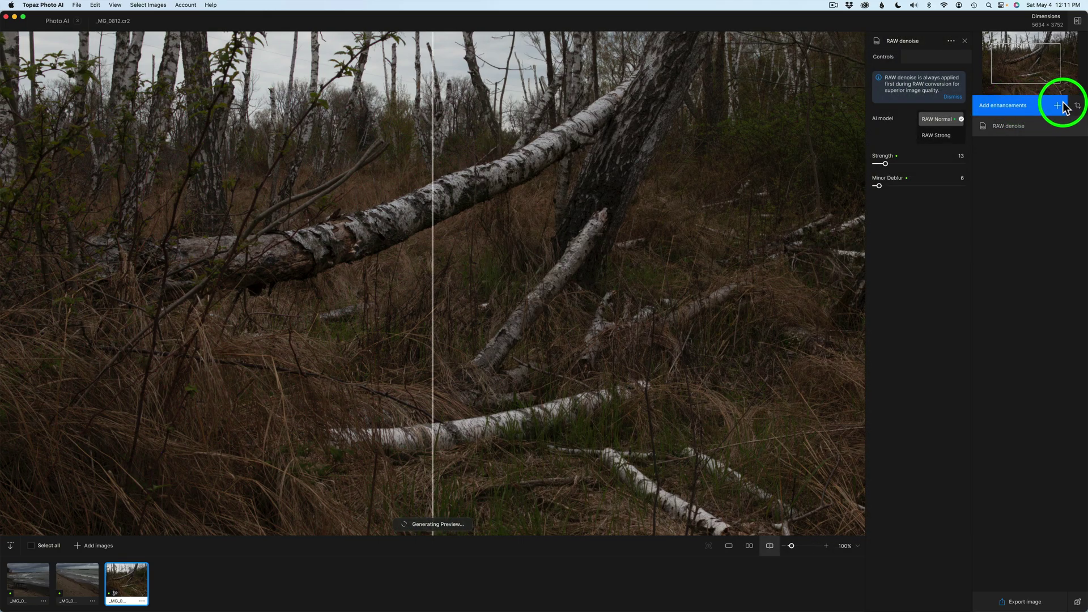
left_click(1058, 107)
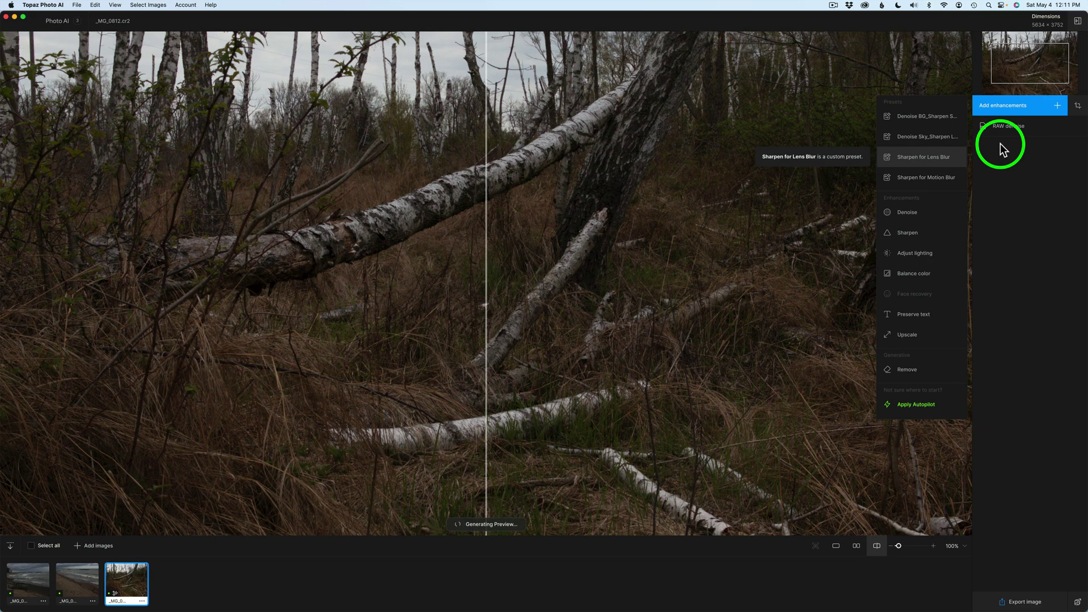
left_click(1005, 128)
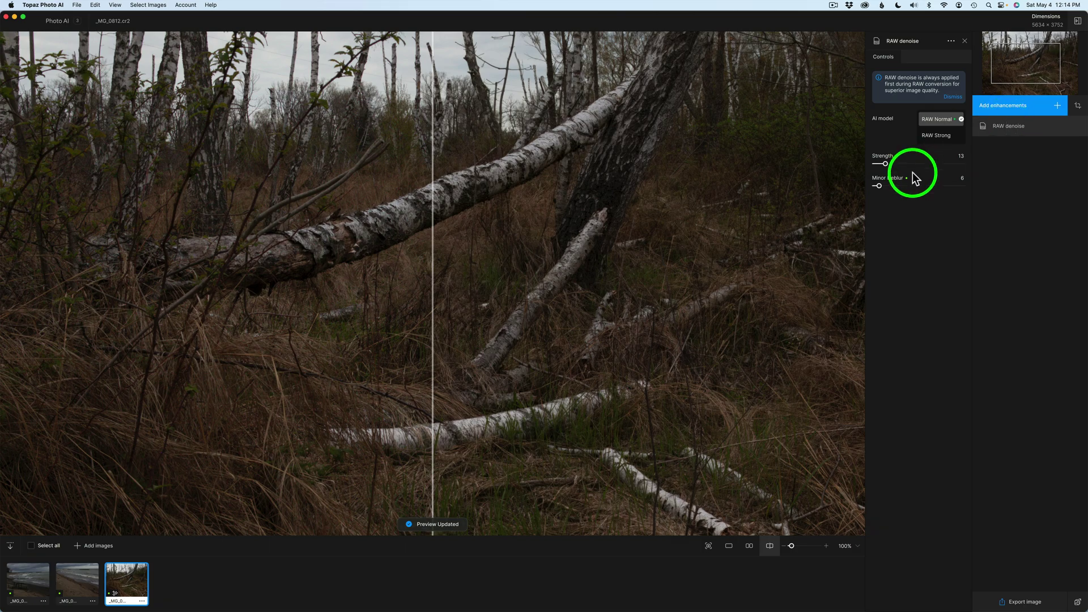
left_click(80, 577)
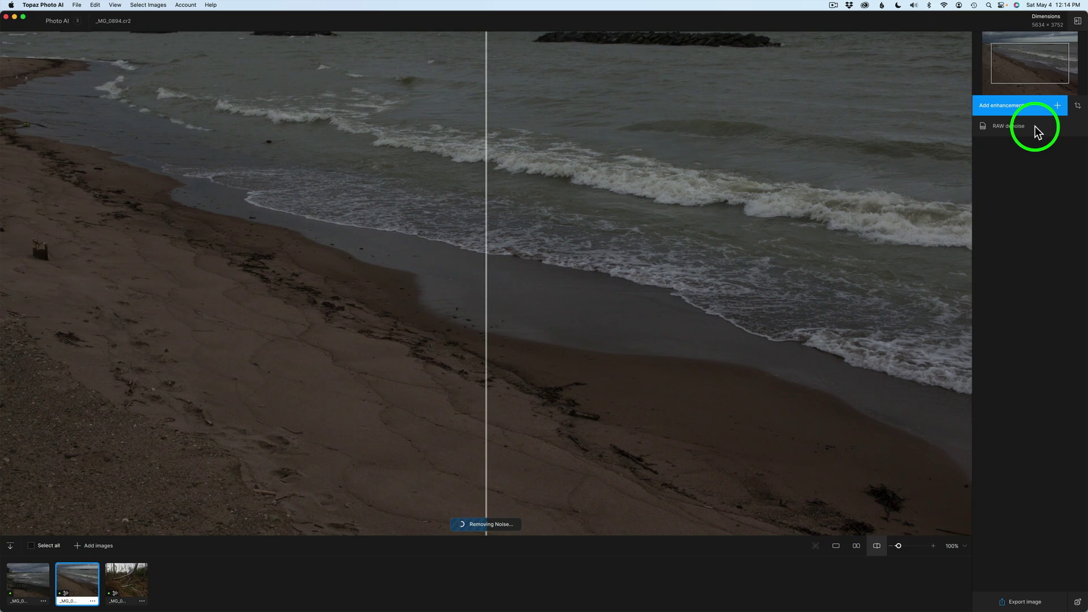
- Check the RAW denoise settings on the first photo, _MG_0924.cr2
left_click(29, 579)
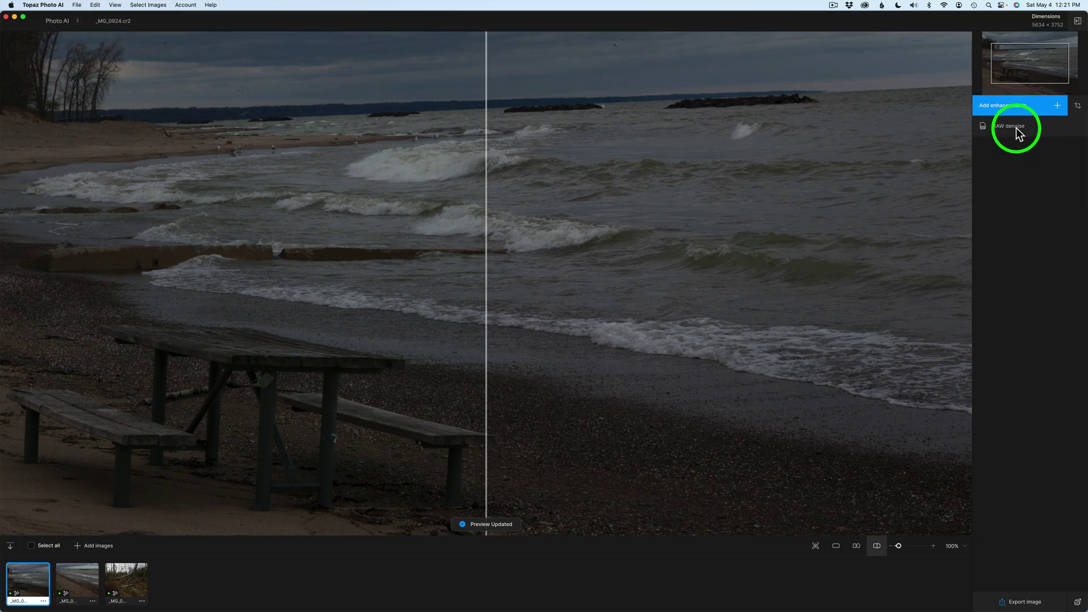
left_click(1018, 131)
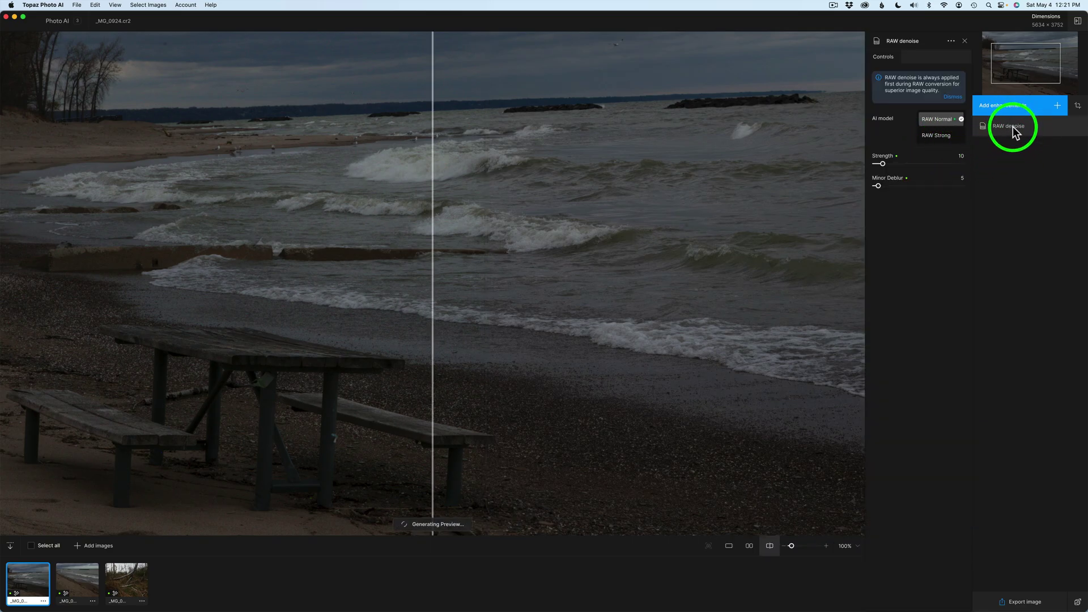
left_click(1013, 127)
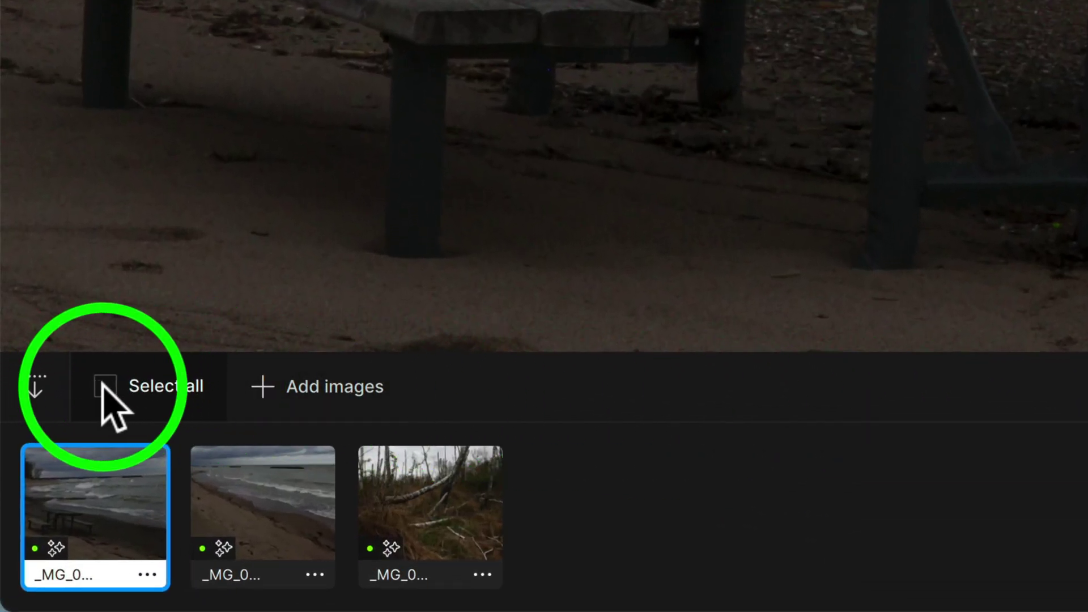
- Select all three RAW photos in the filmstrip for export
left_click(105, 385)
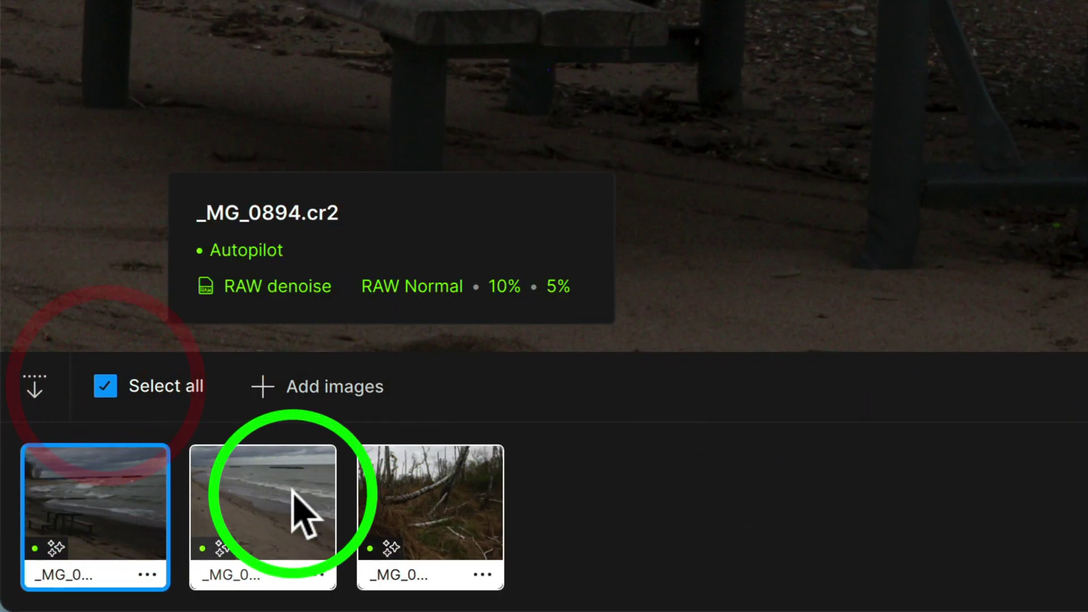
mouse_move(109, 517)
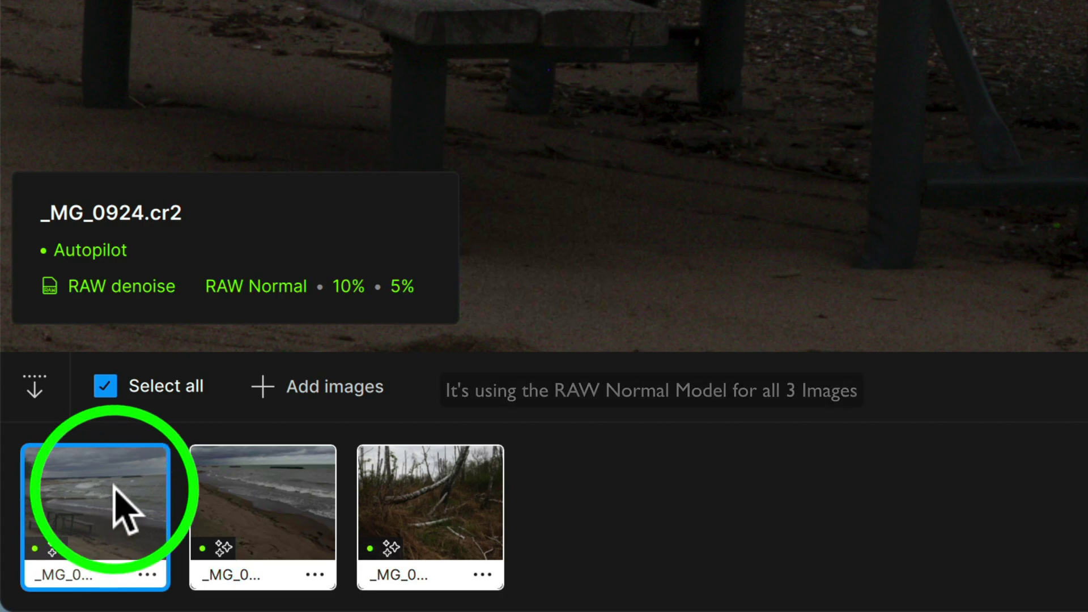
mouse_move(254, 485)
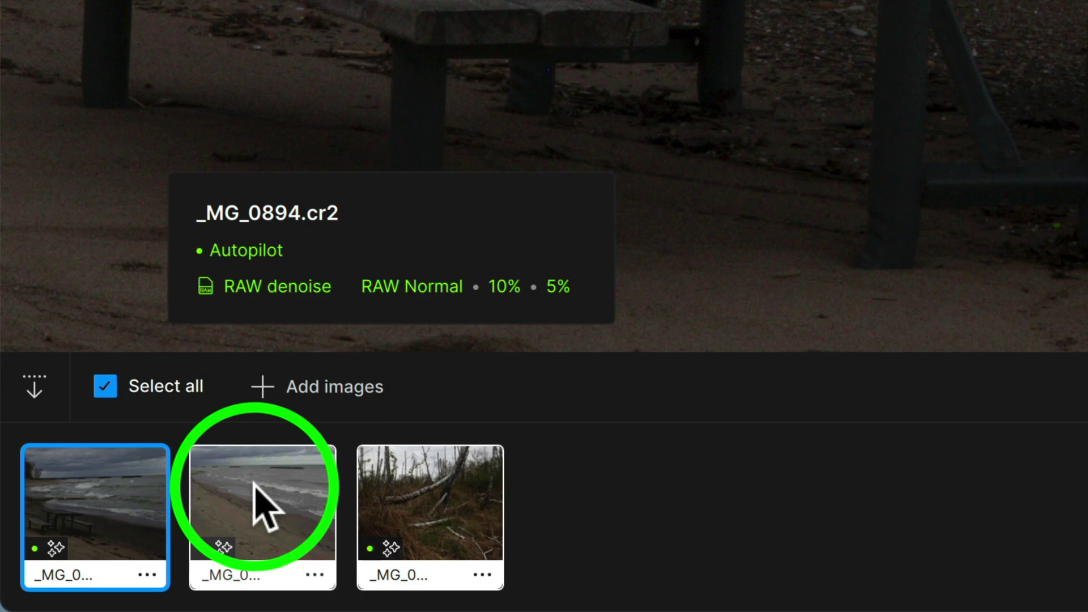
mouse_move(398, 492)
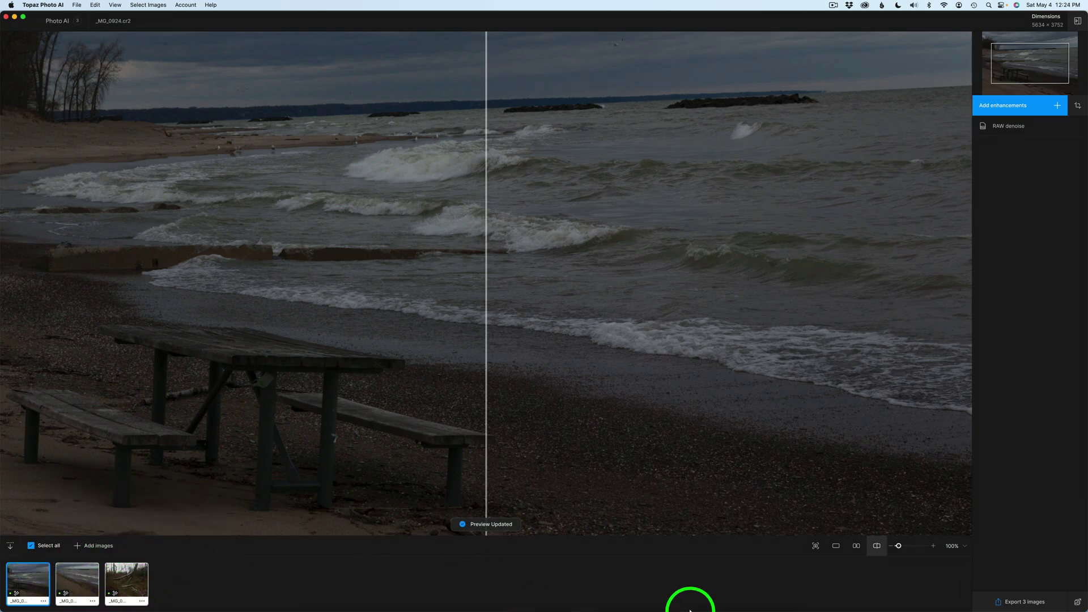
- Set up export of 3 images with prefix PhotoAi_, original folder, and preserved input format (16-bit DNG)
left_click(1025, 603)
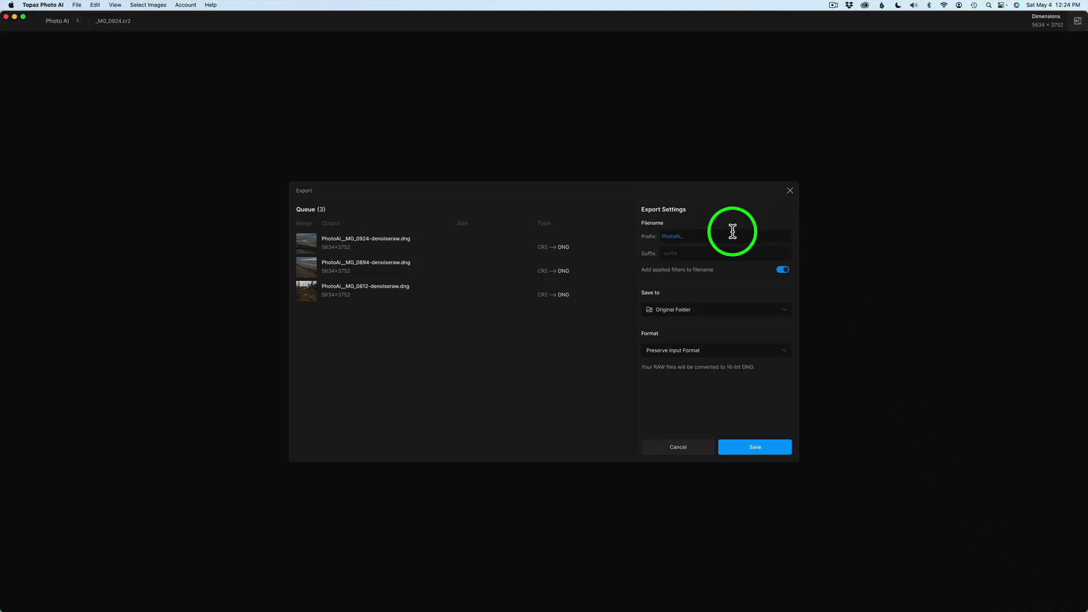
double_click(684, 236)
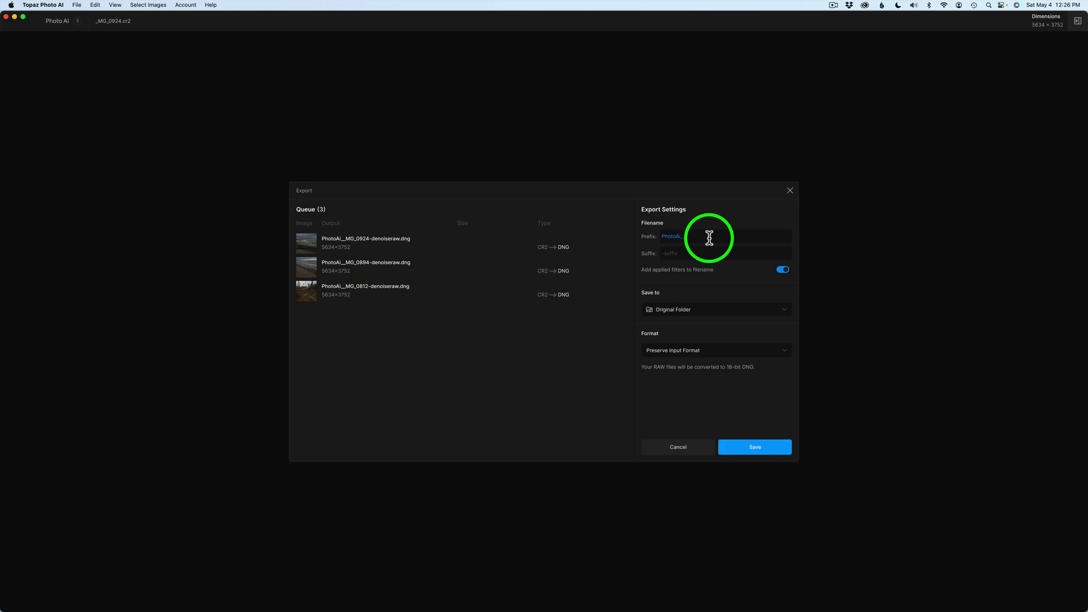
left_click(640, 278)
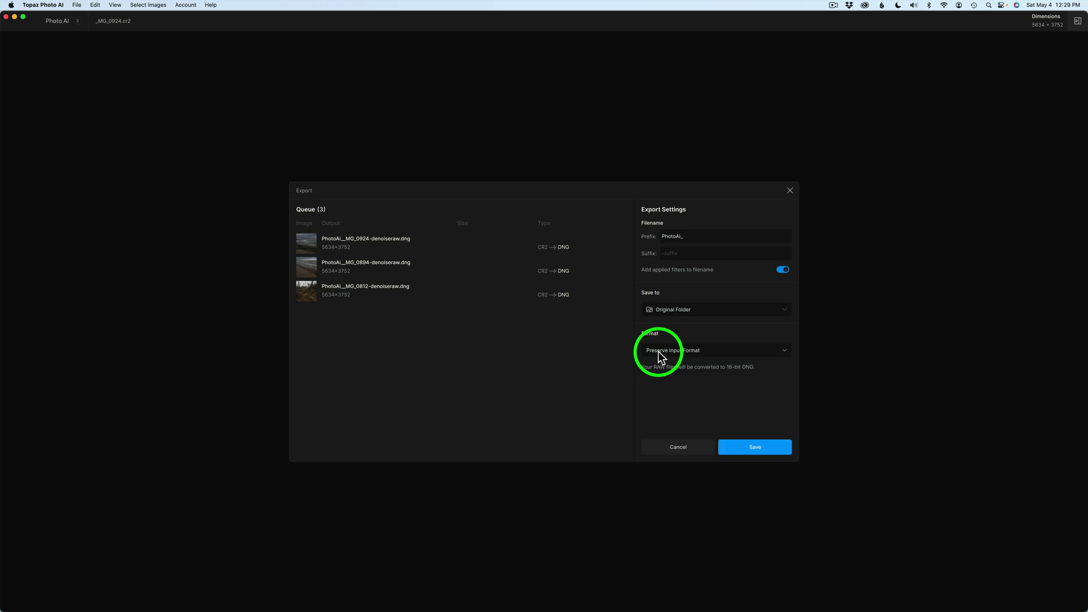
left_click(712, 352)
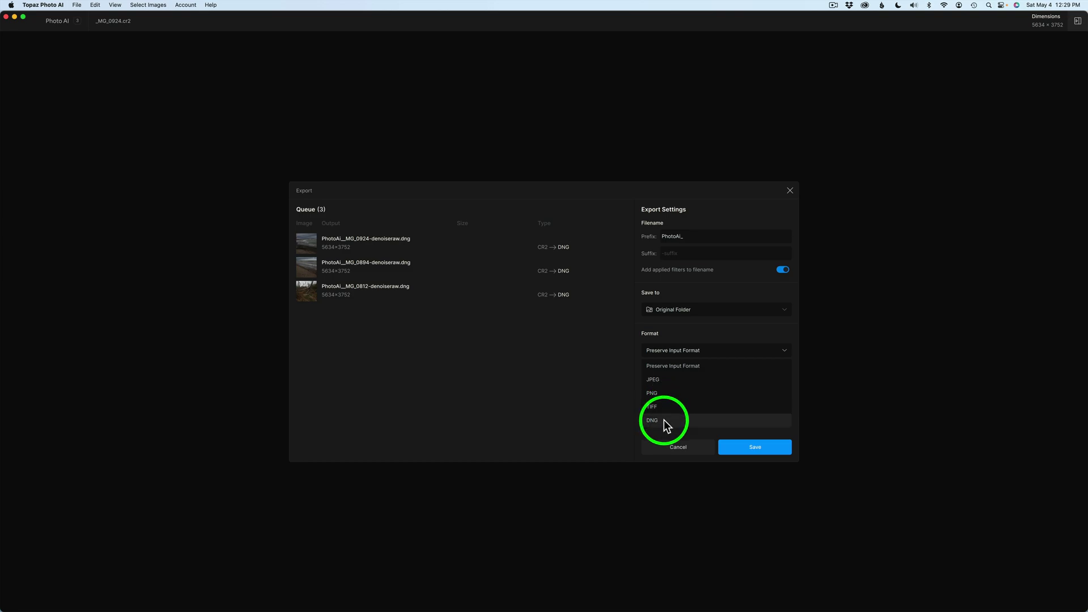
left_click(593, 368)
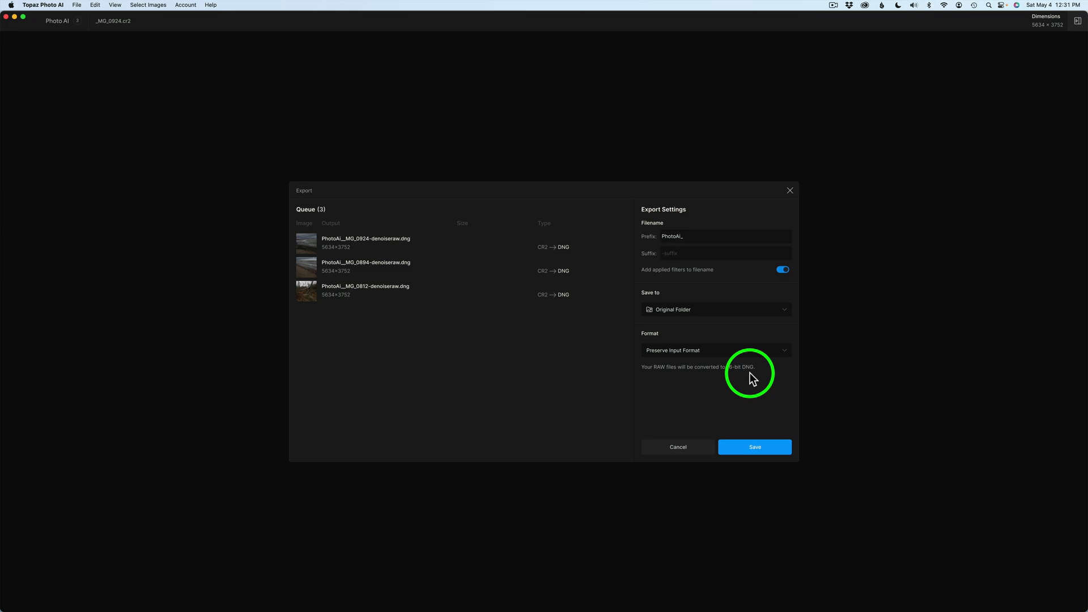
- Save the three denoised DNGs and quit Topaz Photo AI
left_click(754, 447)
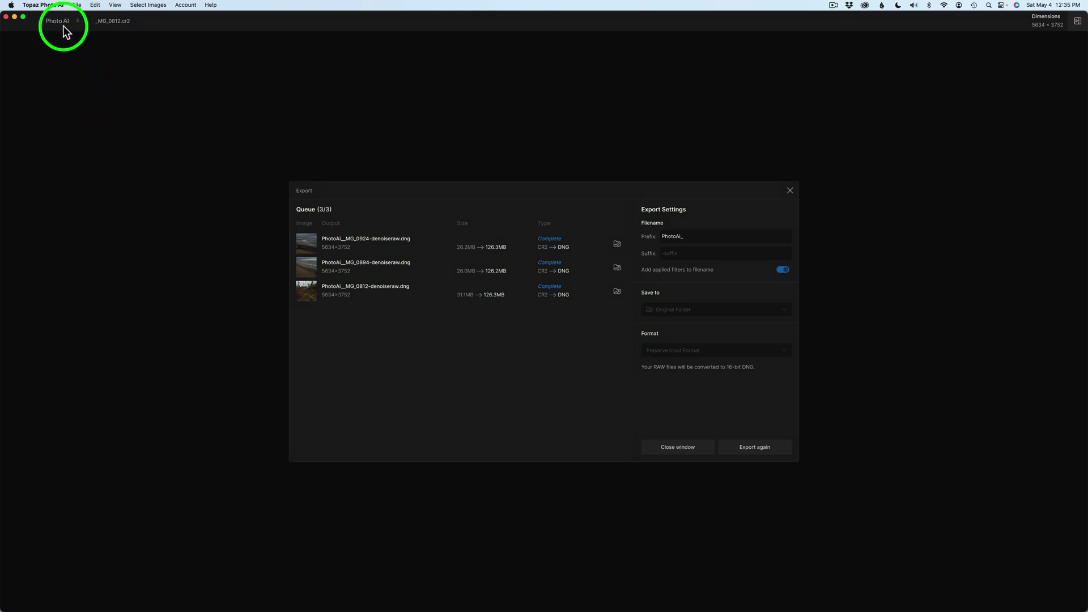
left_click(43, 6)
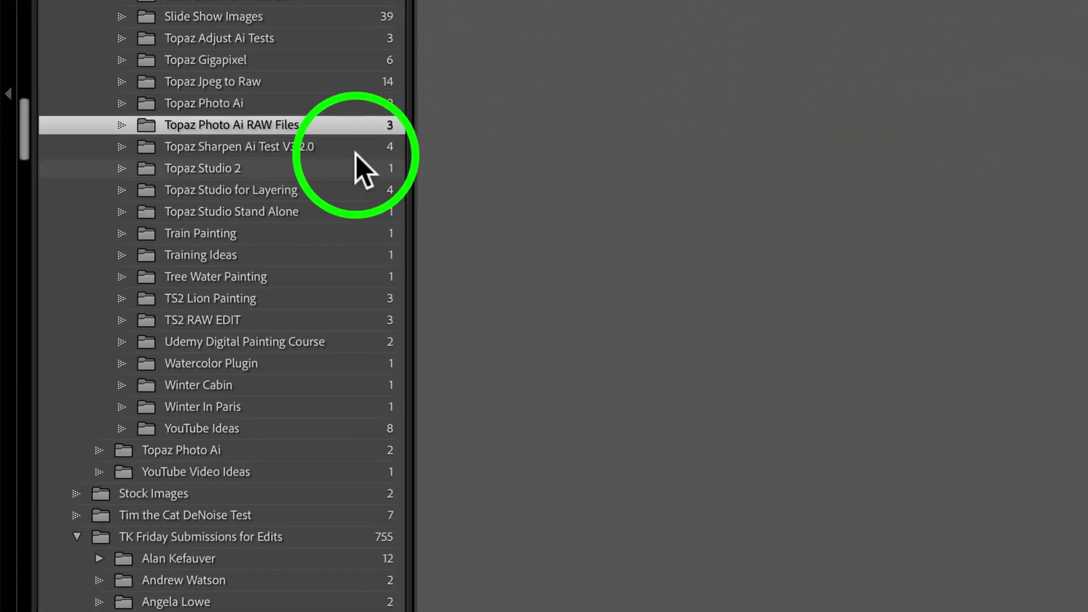
- Synchronize the Topaz Photo AI RAW Files folder to import the three new PhotoAi_ DNGs
right_click(254, 126)
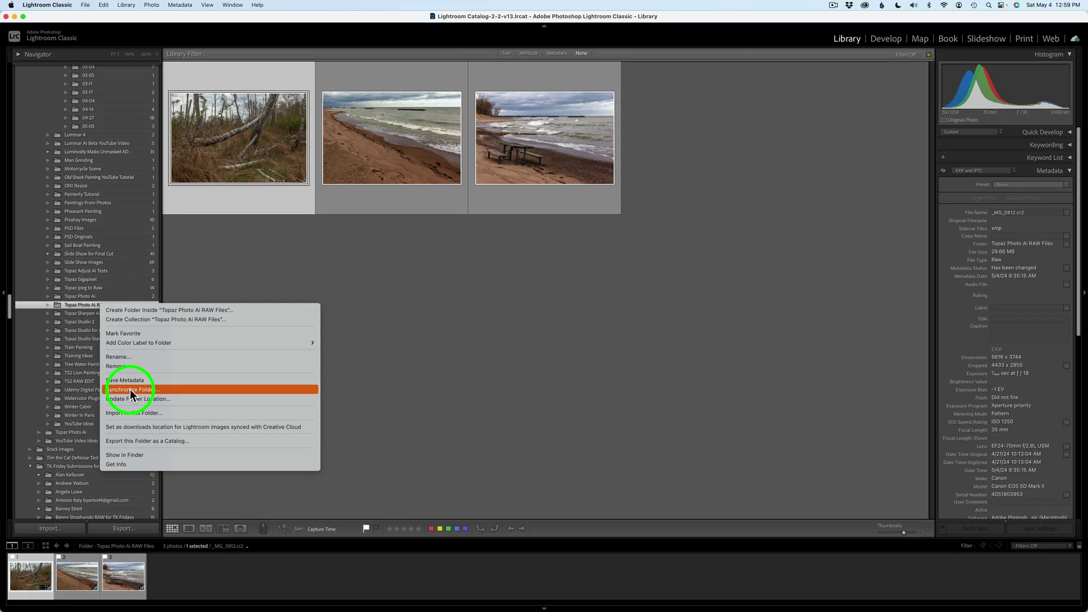
left_click(335, 341)
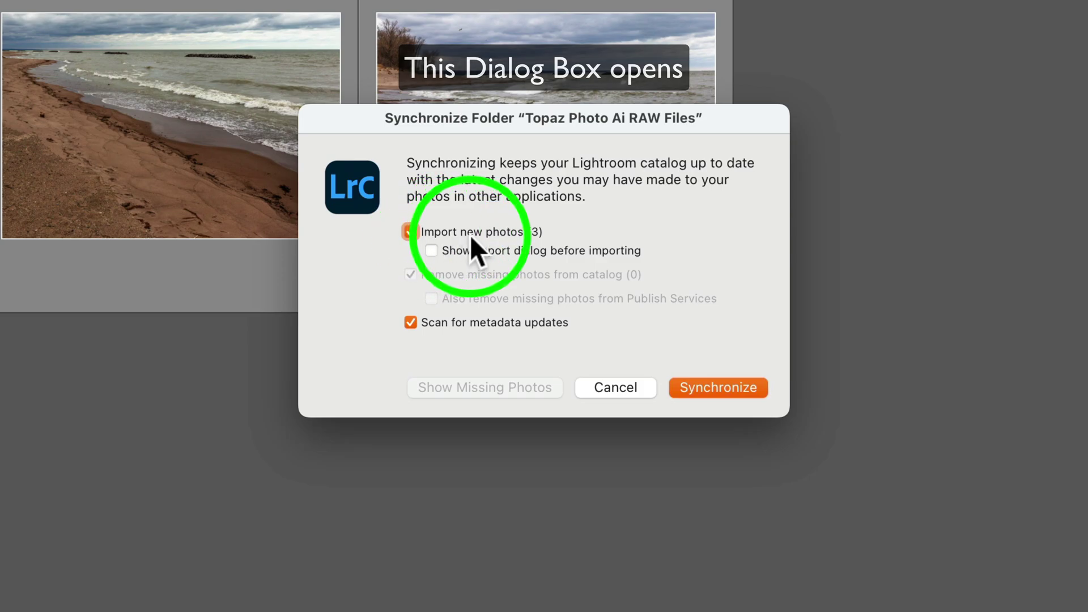
left_click(720, 388)
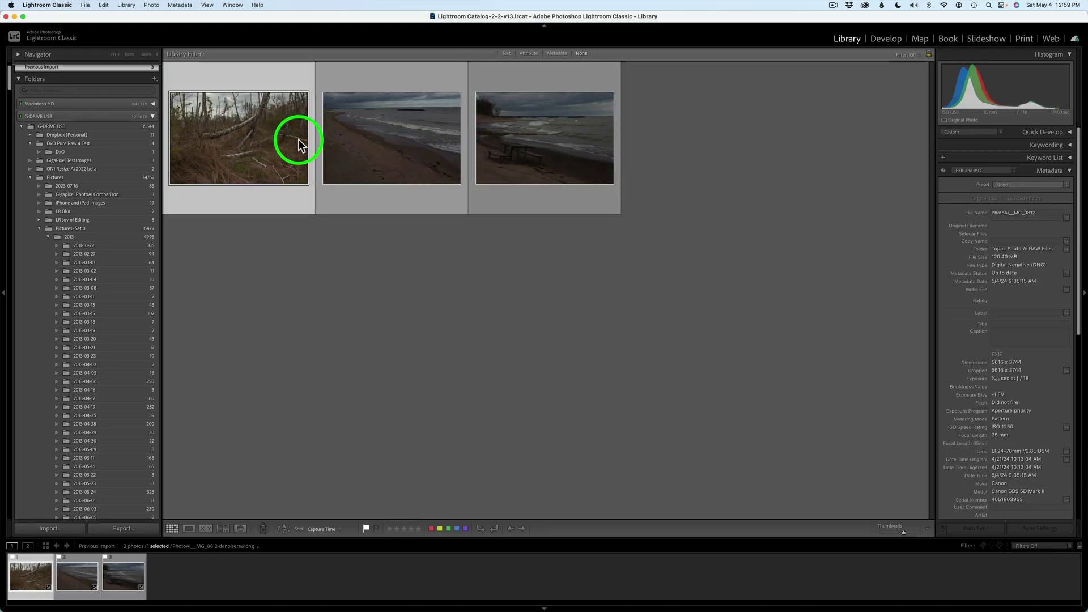
- Go to the third denoised DNG's folder in Library, showing all six photos
left_click(529, 132)
right_click(529, 132)
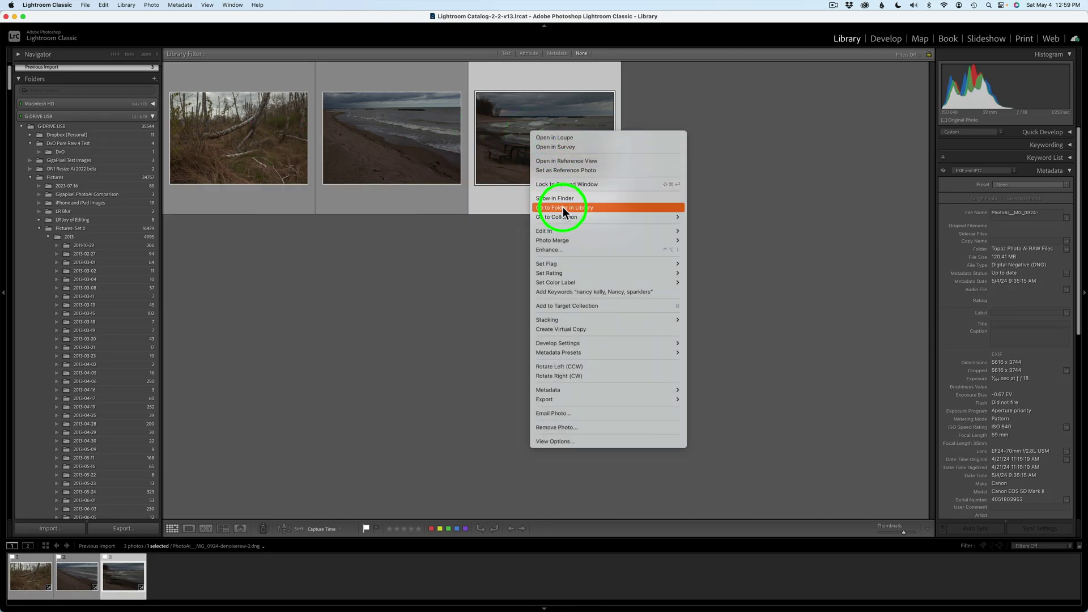
left_click(563, 208)
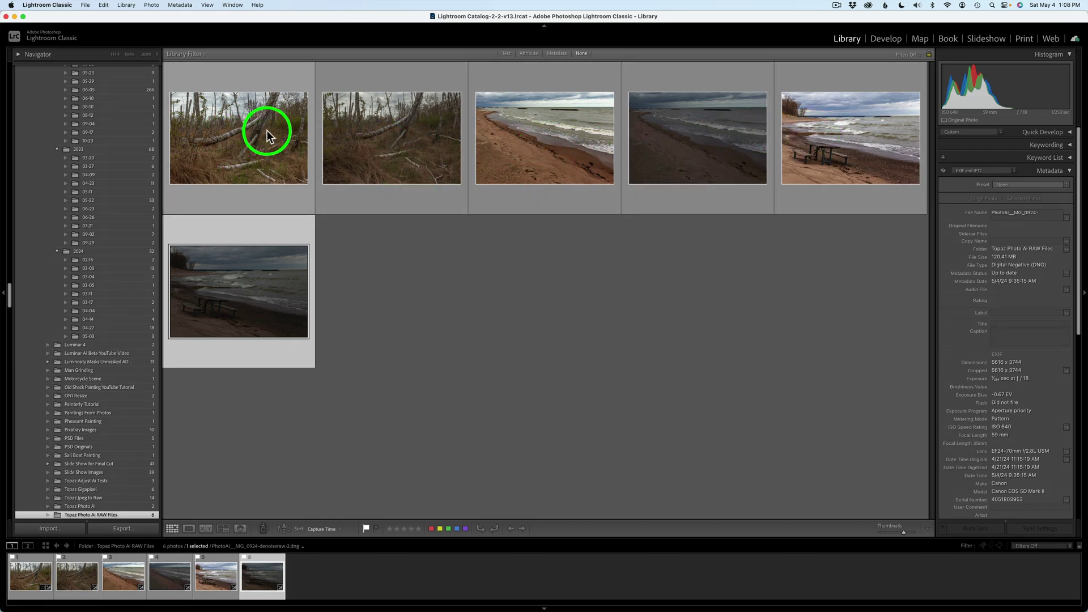
- Copy all develop settings from the _MG_0812.cr2 original
left_click(268, 136)
left_click(887, 39)
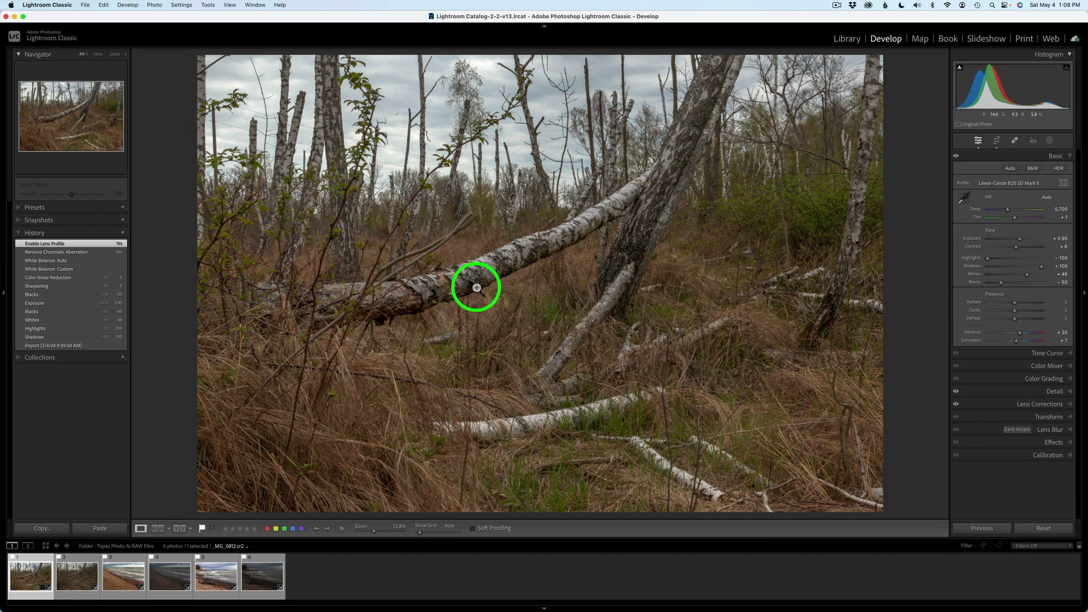
left_click(44, 529)
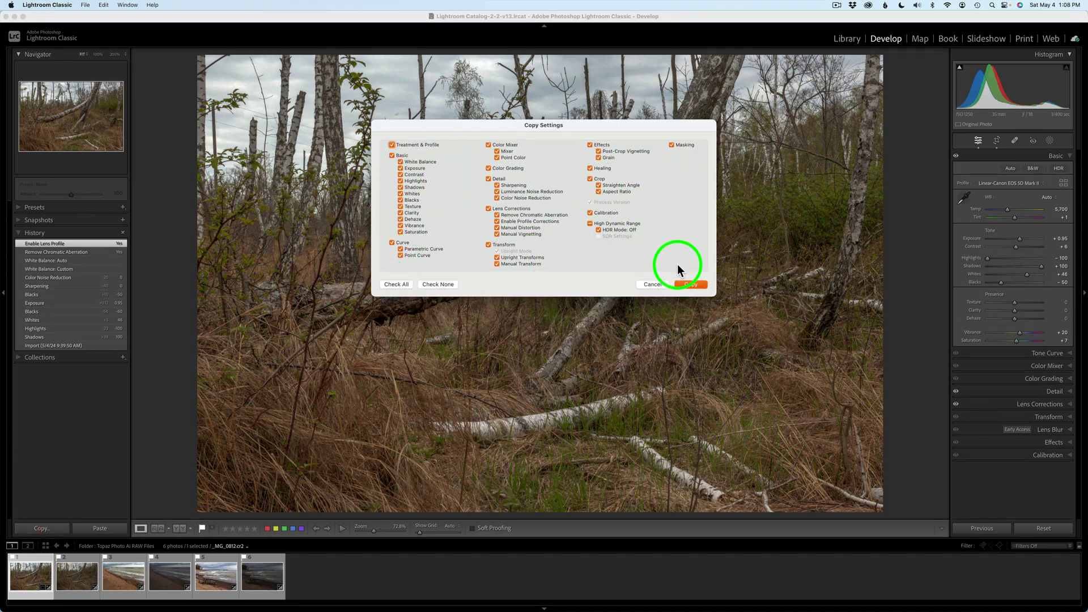
left_click(691, 285)
- Paste those develop settings onto the matching denoised PhotoAi_ DNG
left_click(847, 38)
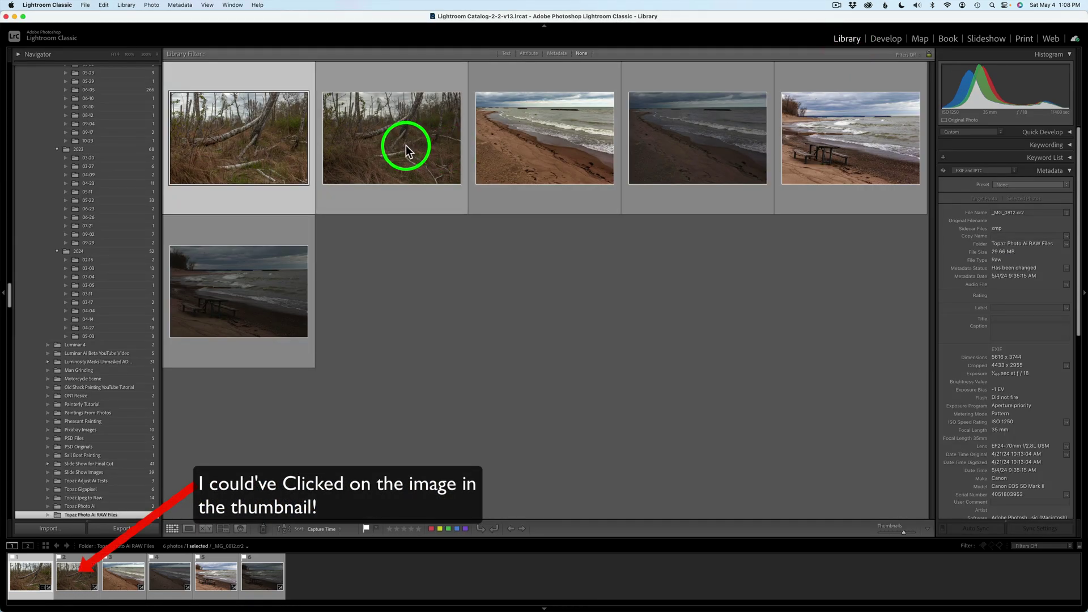
left_click(406, 145)
left_click(890, 38)
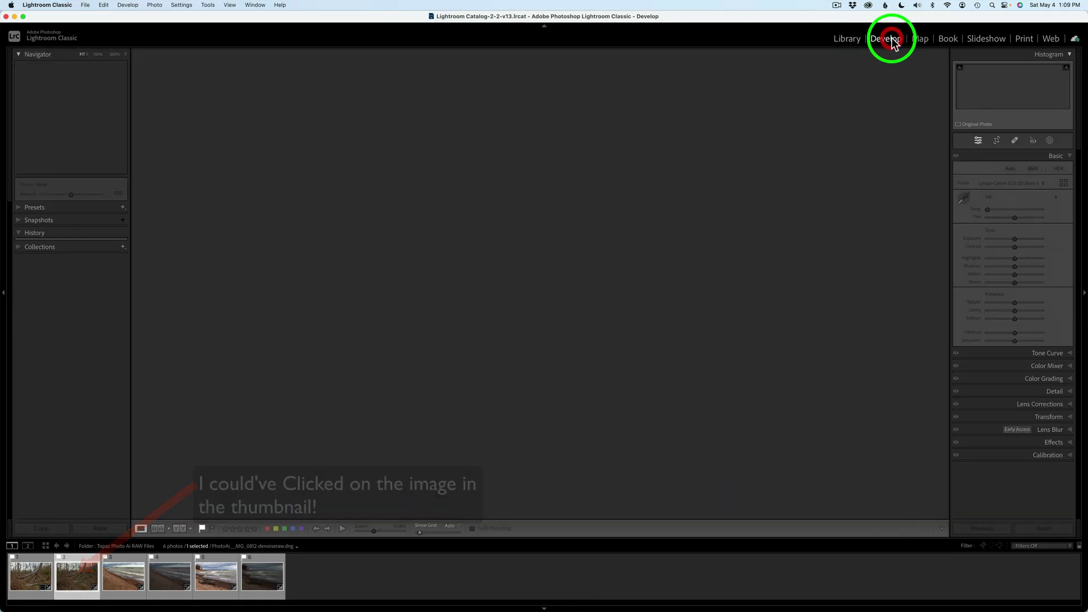
left_click(100, 529)
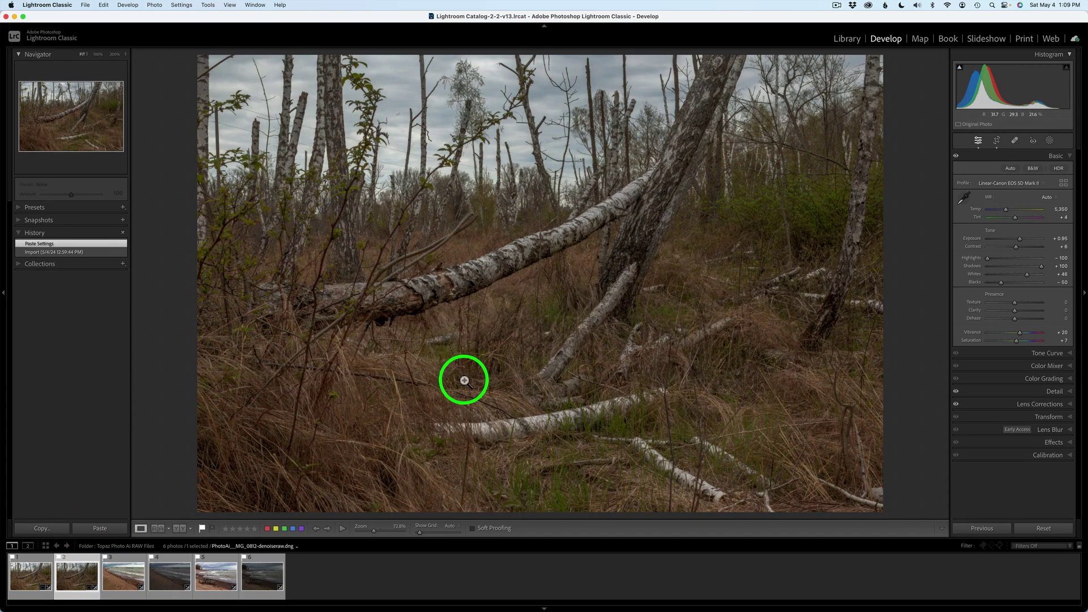
- Copy the develop settings from the _MG_0894.cr2 beach original and paste them onto its denoised DNG
left_click(128, 583)
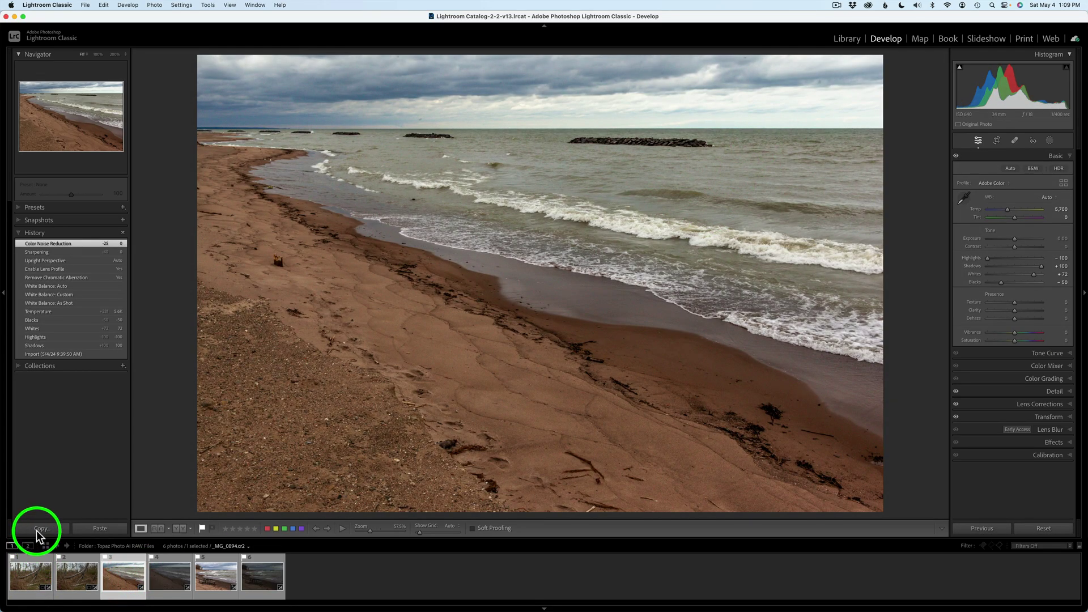
left_click(39, 529)
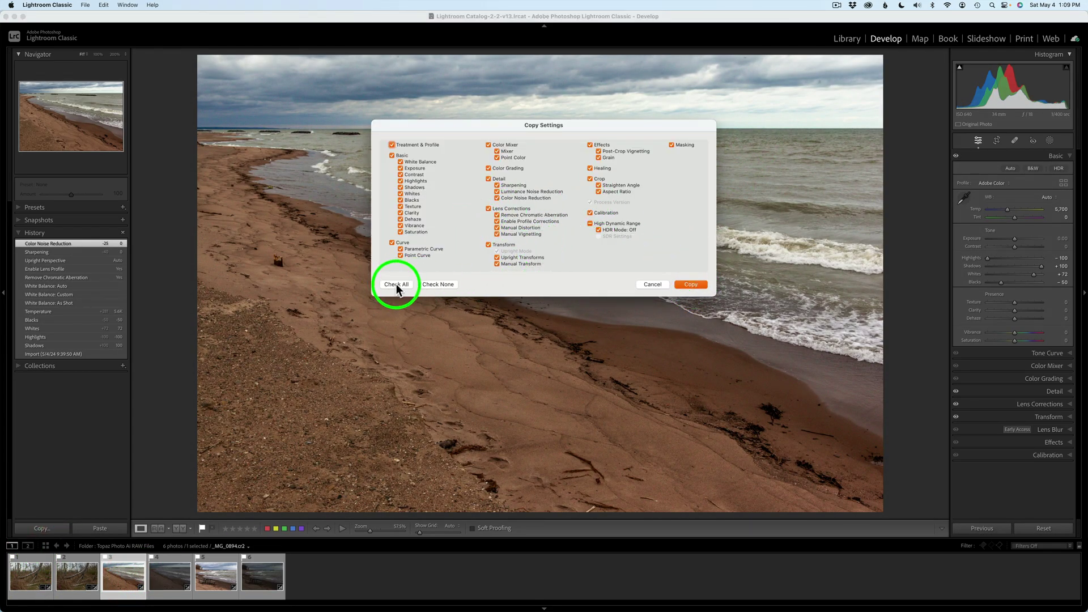
left_click(695, 285)
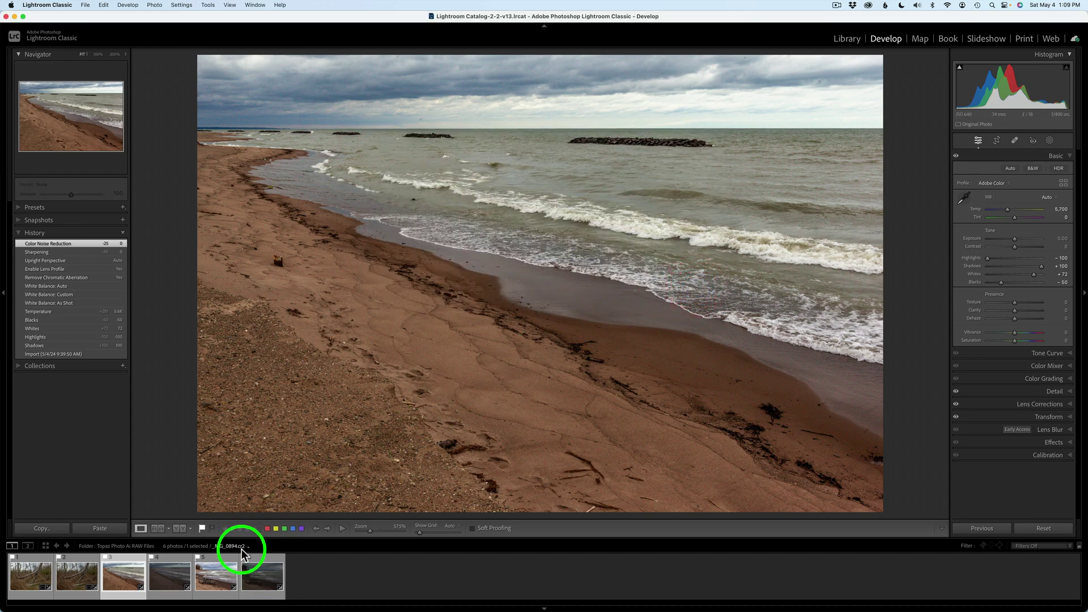
left_click(170, 578)
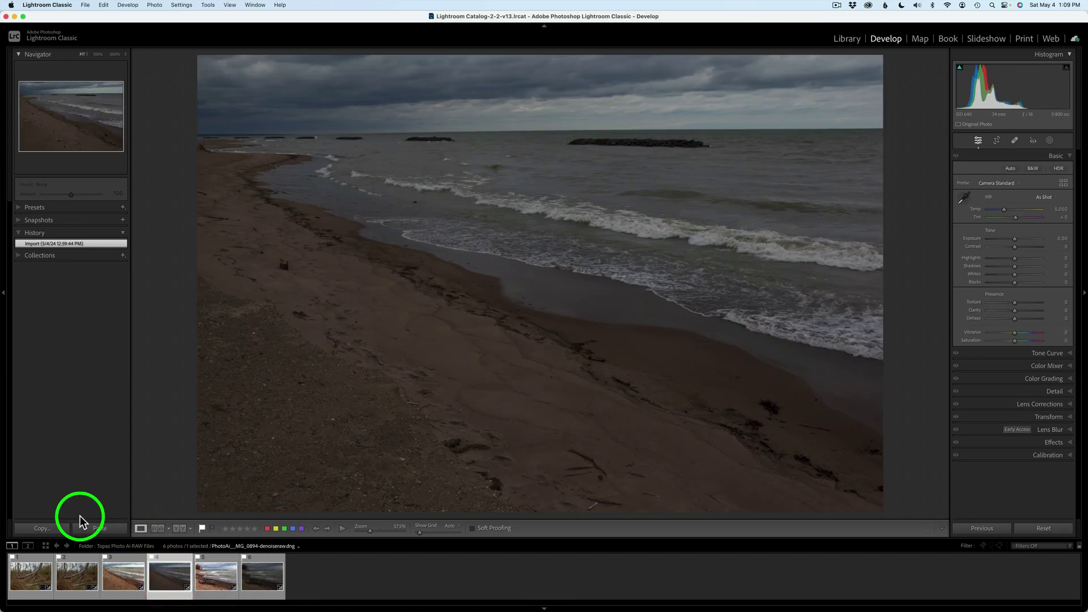
left_click(101, 530)
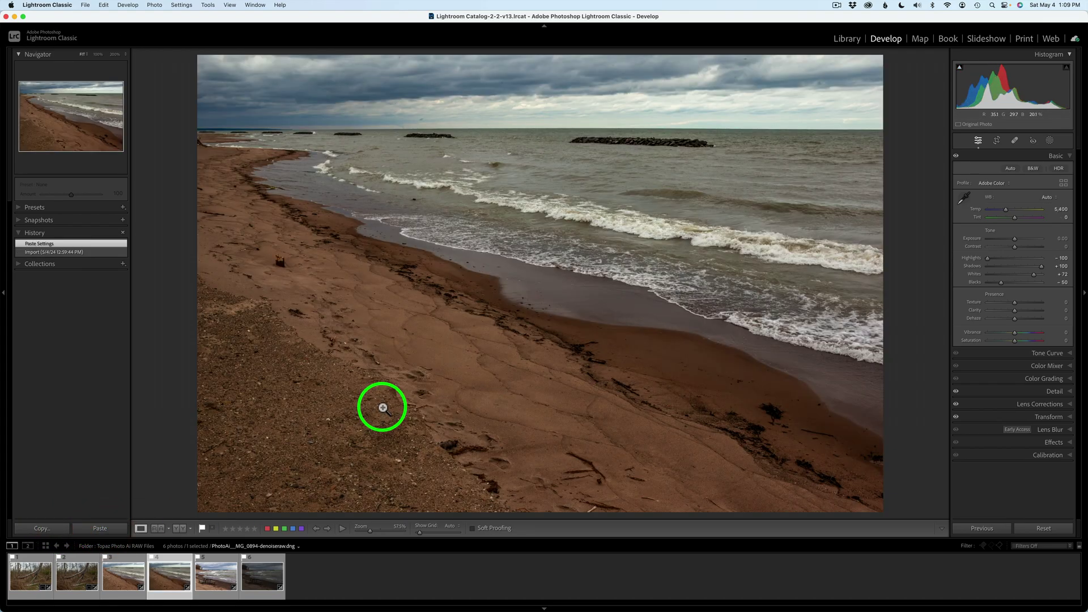
- Copy the _MG_0924.cr2 picnic-table original's develop settings and paste them onto its denoised DNG
left_click(212, 581)
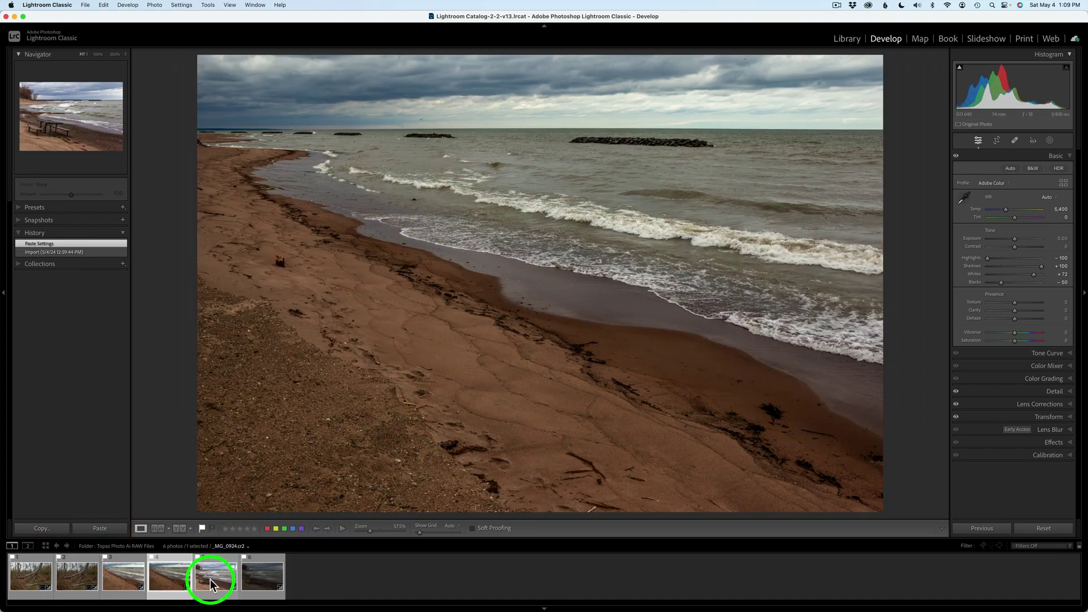
left_click(214, 576)
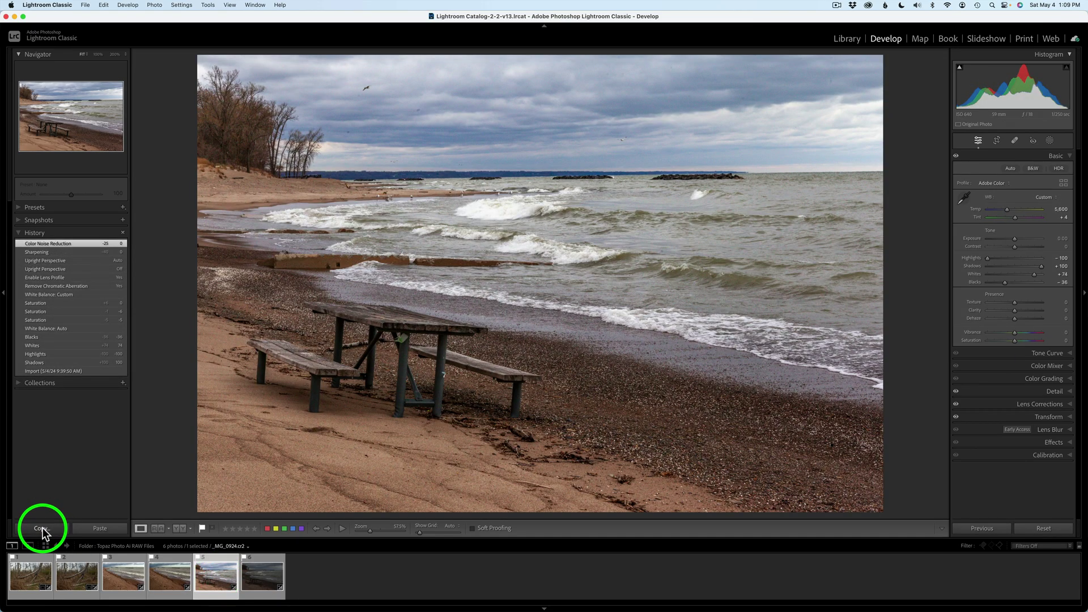
left_click(41, 530)
left_click(687, 284)
left_click(261, 575)
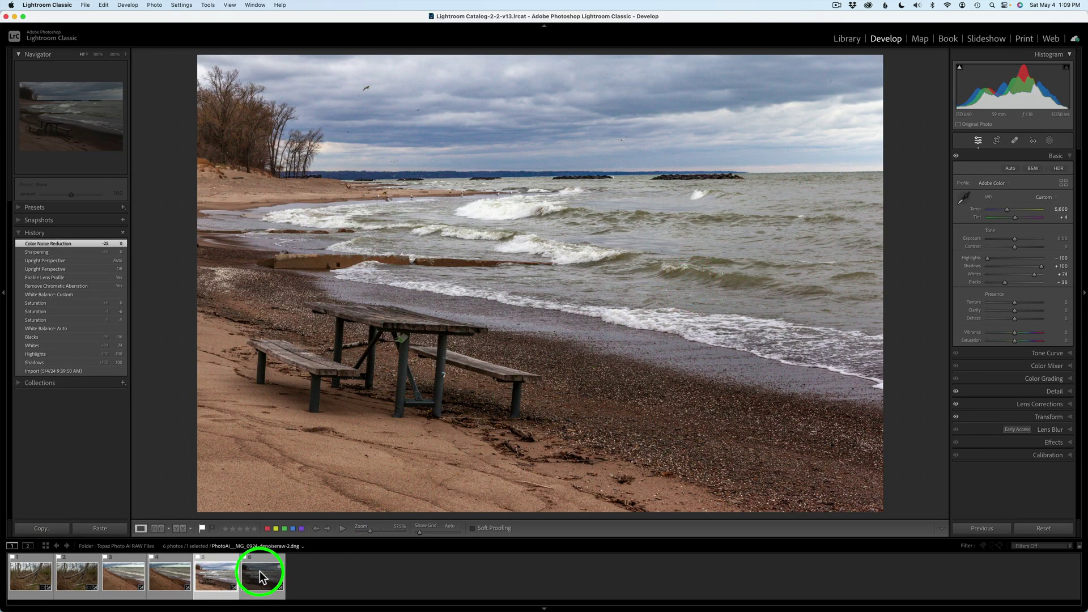
left_click(261, 576)
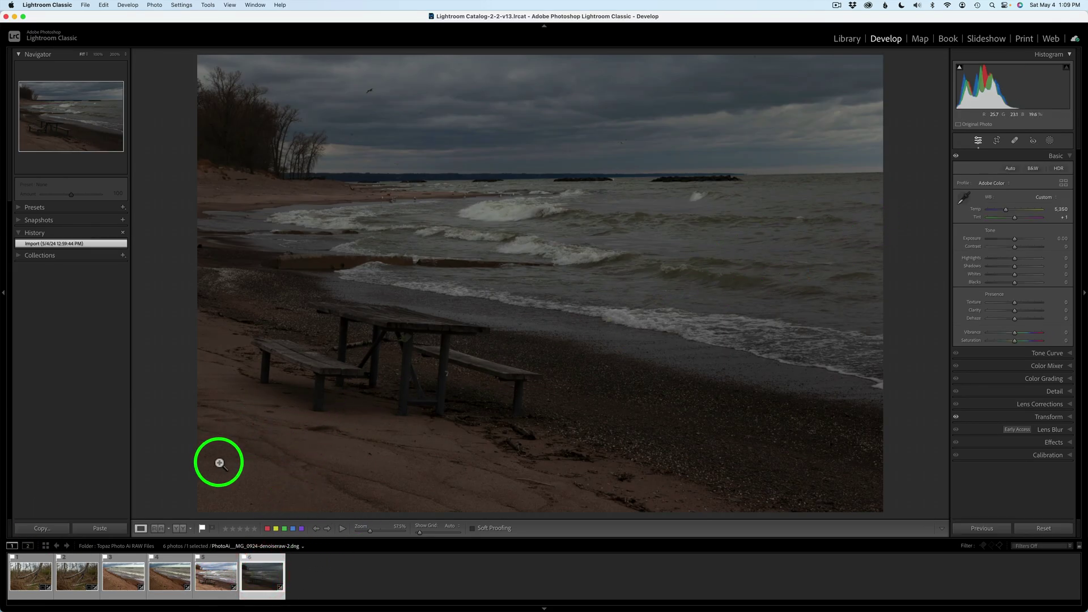
left_click(103, 527)
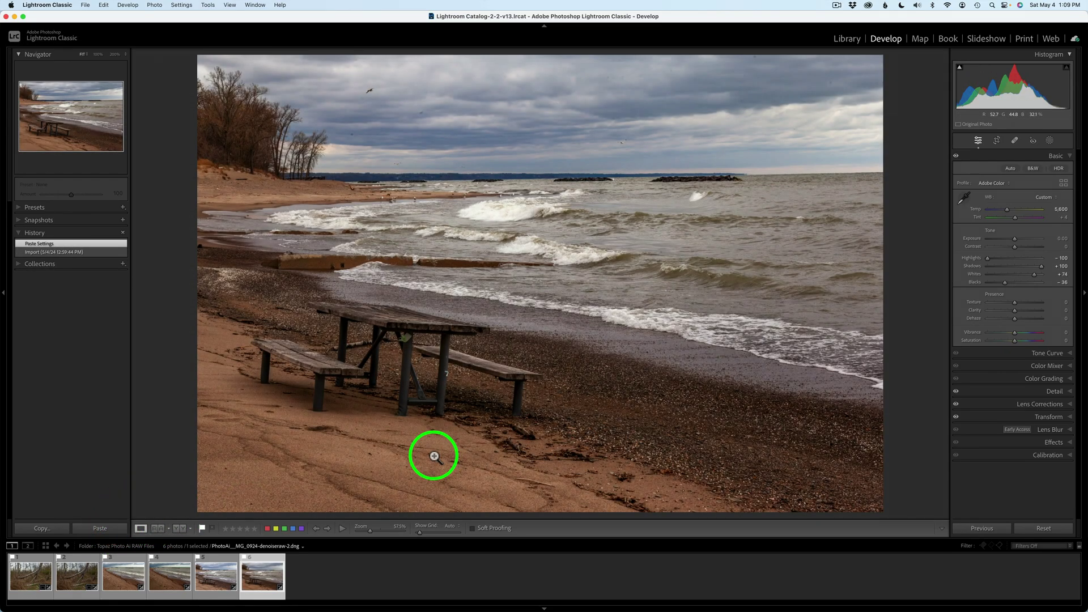
- Return to the Library module to view the _MG_0924.cr2 original
left_click(854, 41)
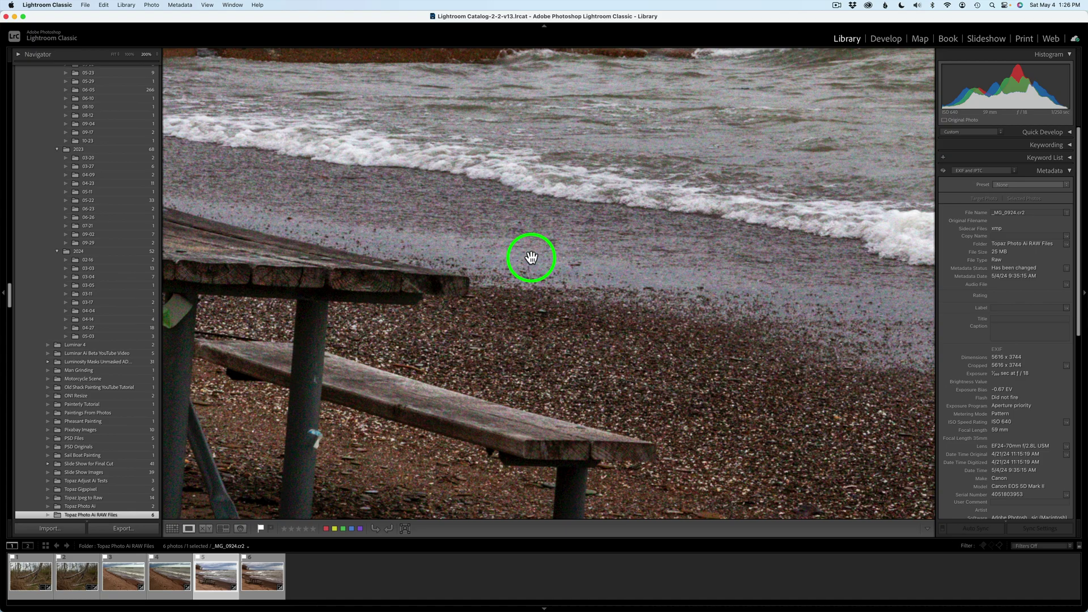
- Switch to the denoised _MG_0924 DNG and pan the close-up across waves, horizon rocks, sky and shore
left_click(266, 574)
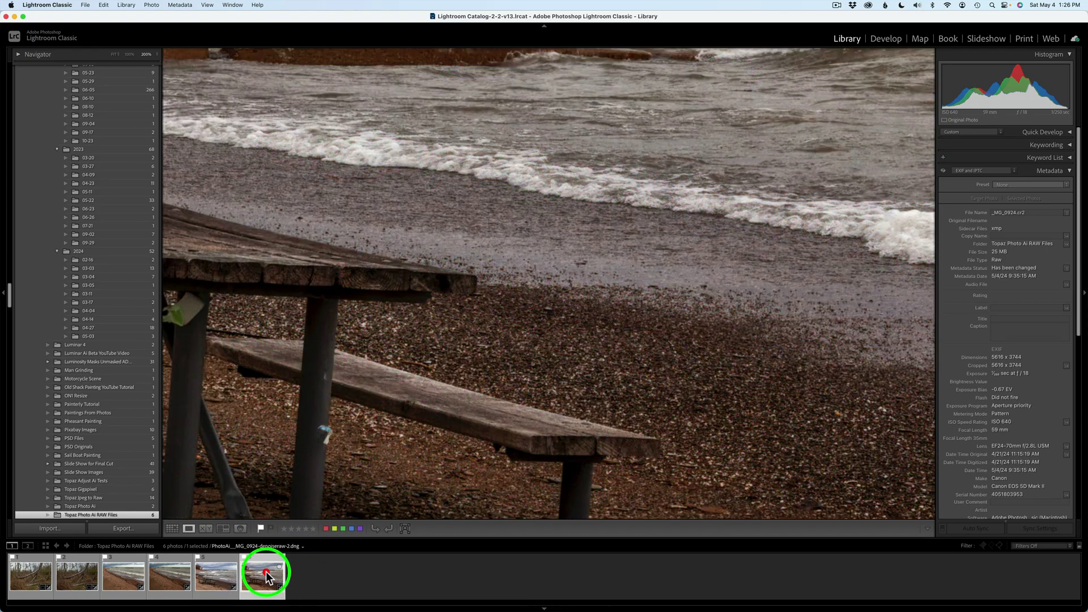
left_click_drag(620, 141, 541, 369)
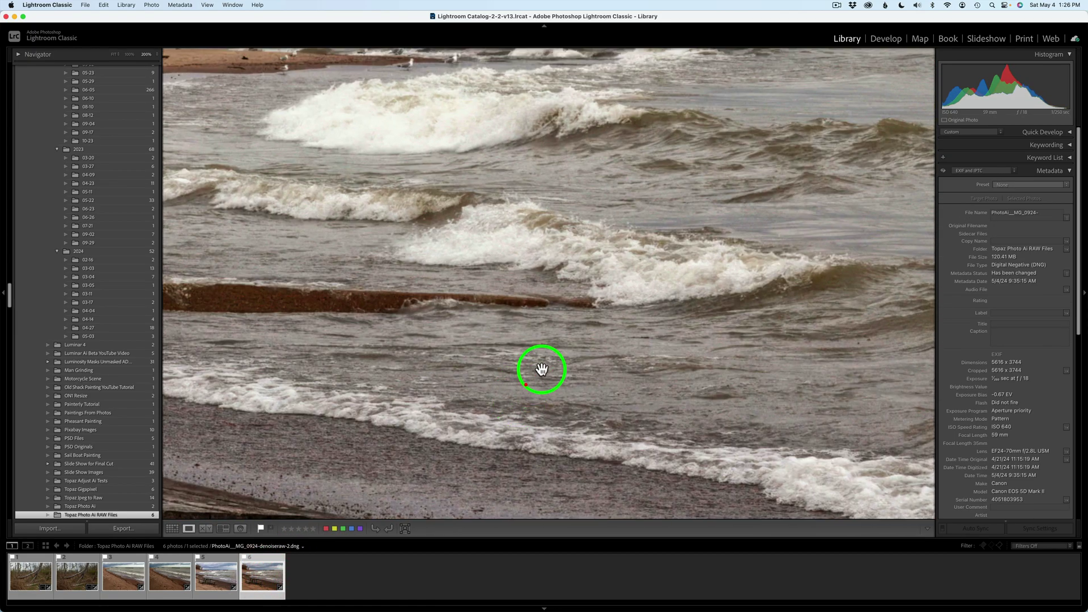
left_click_drag(641, 165, 539, 321)
left_click_drag(622, 194, 564, 306)
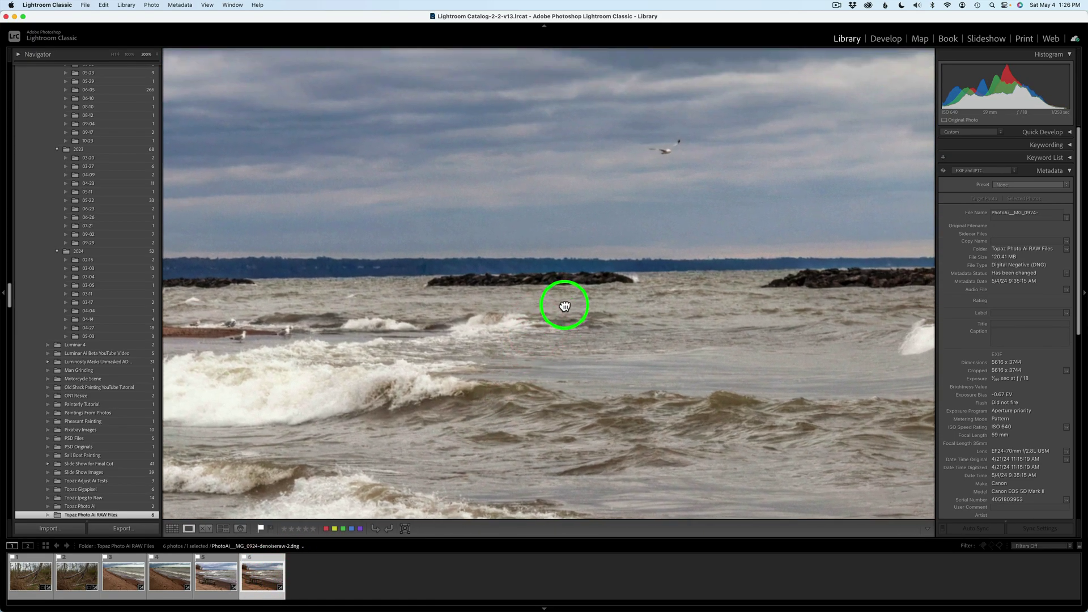
left_click_drag(561, 352, 646, 105)
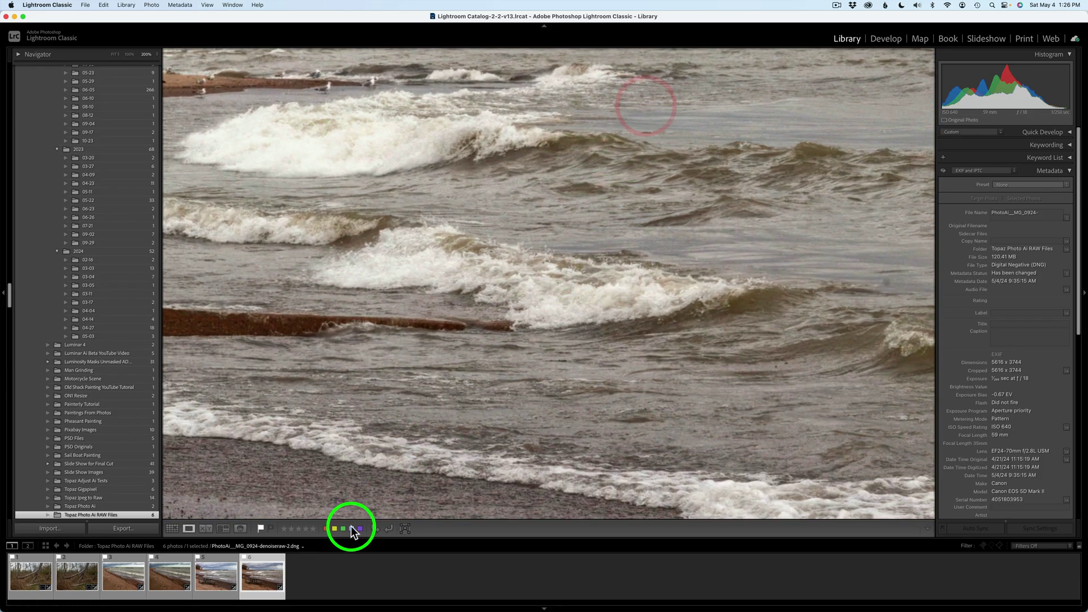